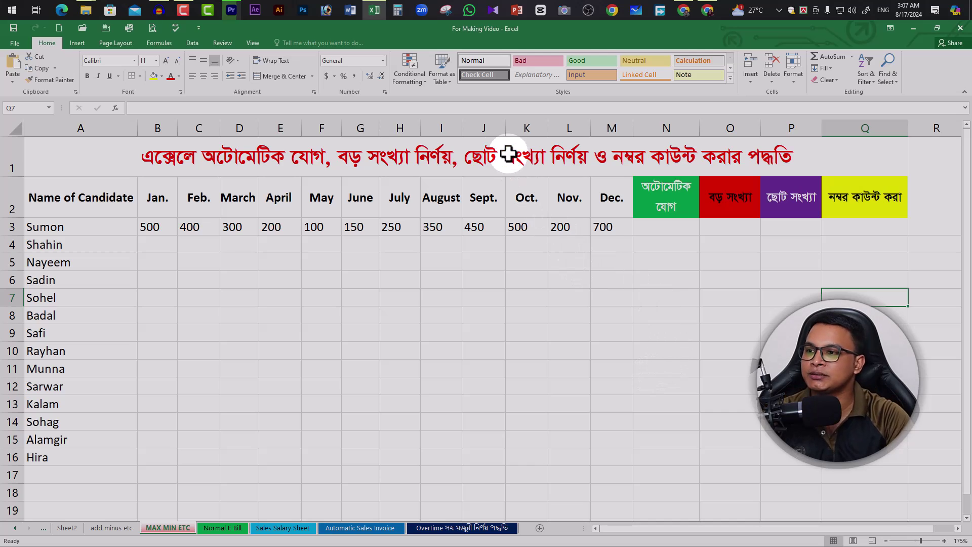
Point out the sheet title, the four result column headings, the candidate names, the month headings and row 3's values
left_click(509, 154)
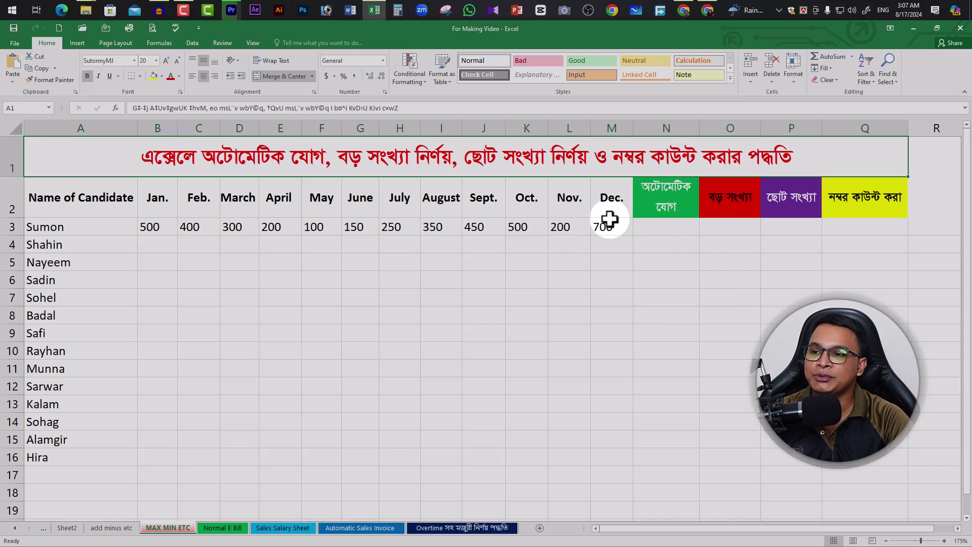
left_click(664, 193)
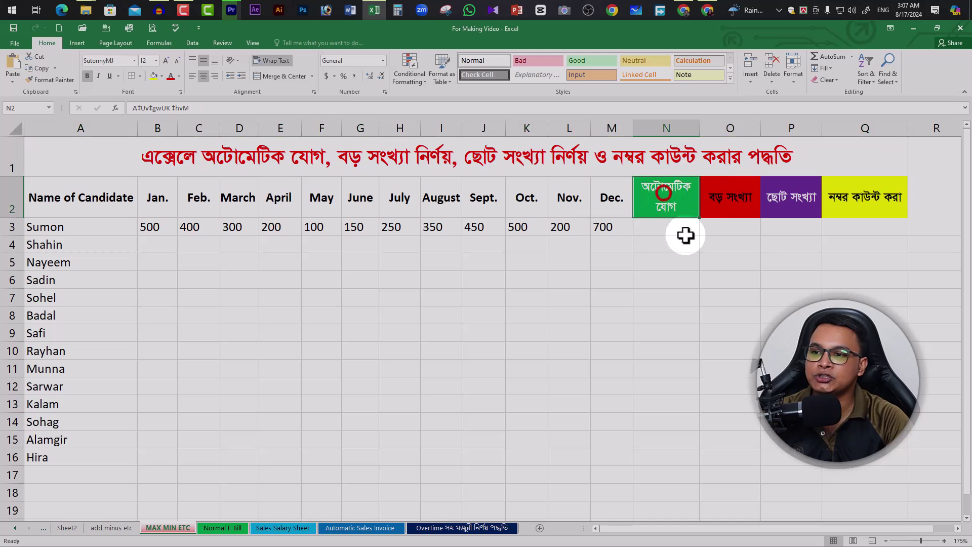
left_click(721, 207)
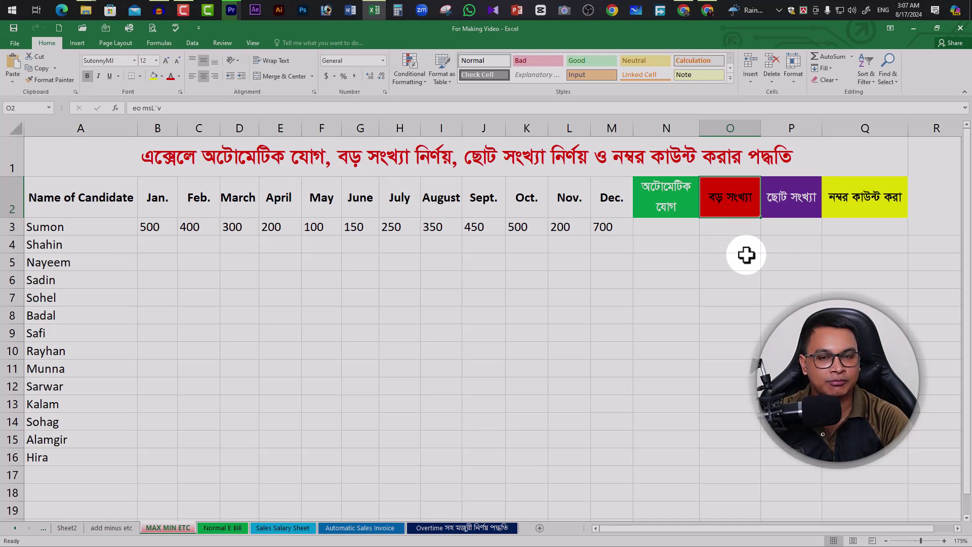
left_click(791, 207)
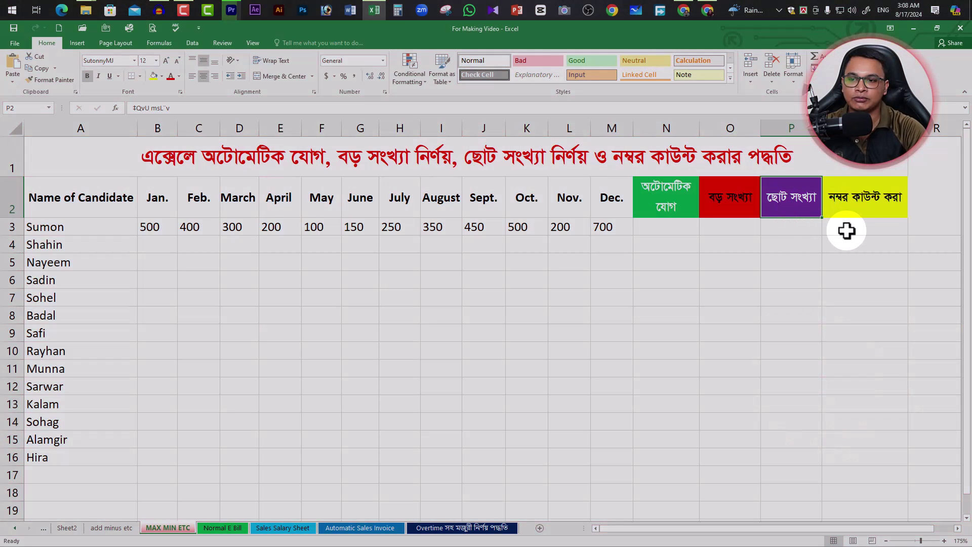
left_click(872, 206)
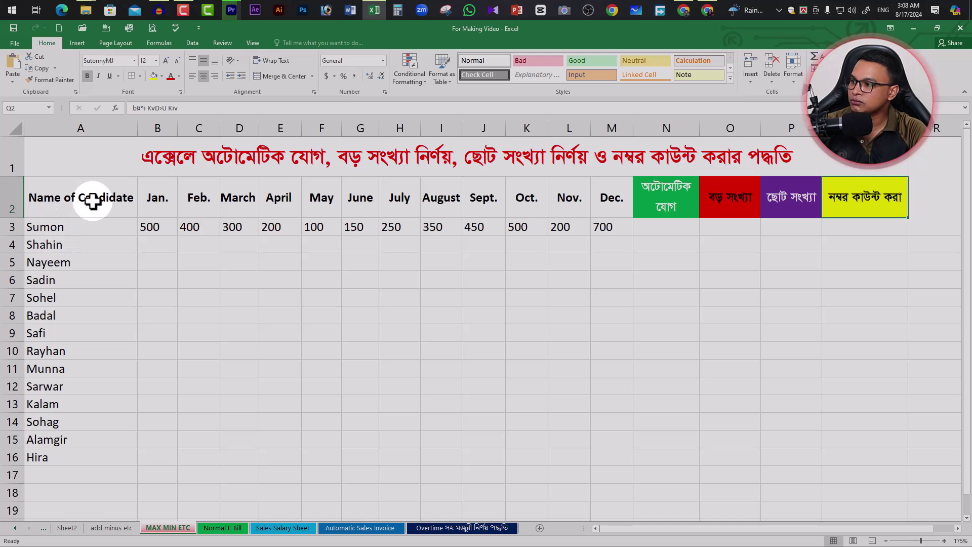
left_click_drag(93, 197, 93, 444)
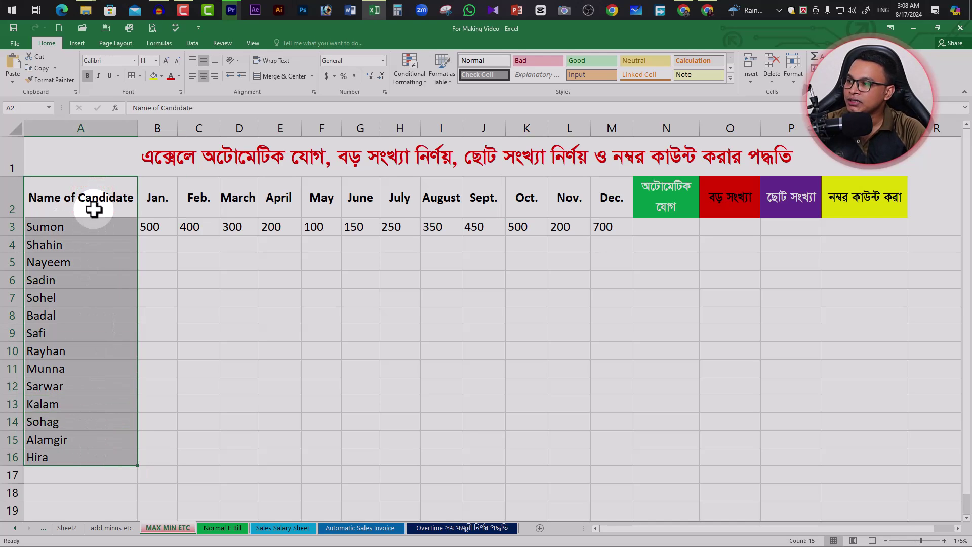
left_click(93, 207)
left_click_drag(162, 201, 607, 197)
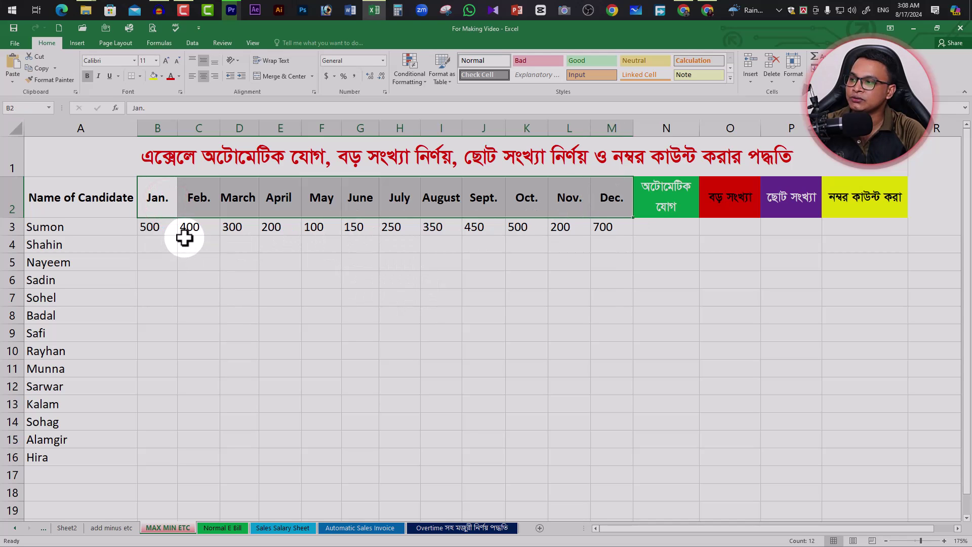
left_click_drag(151, 228, 610, 227)
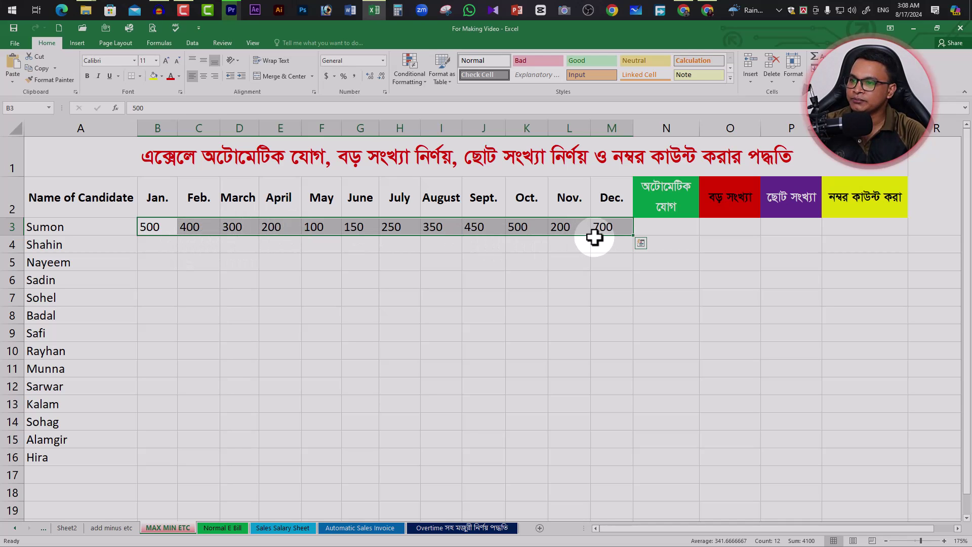
Centre-align the twelve monthly values in B3:M3
left_click(585, 260)
left_click(142, 231)
left_click_drag(159, 230, 586, 228)
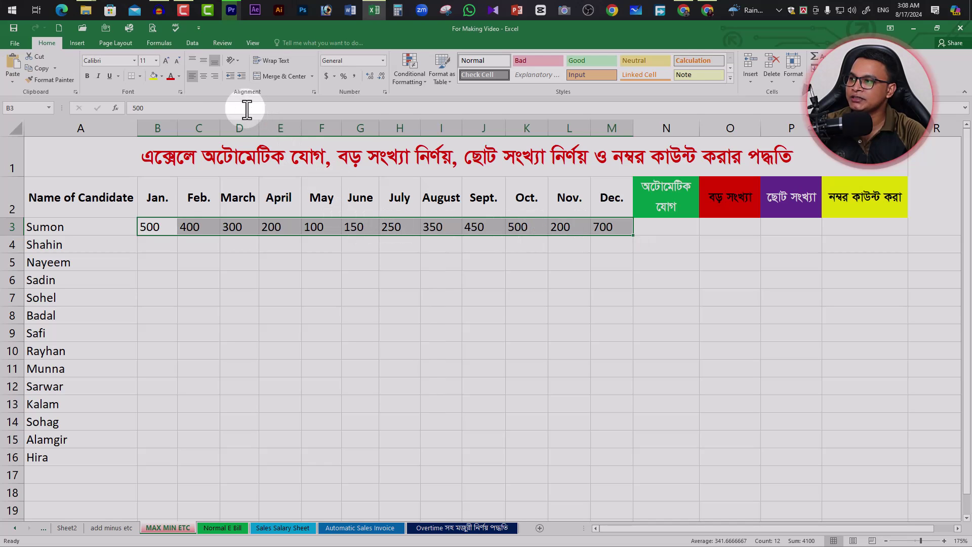
left_click(201, 76)
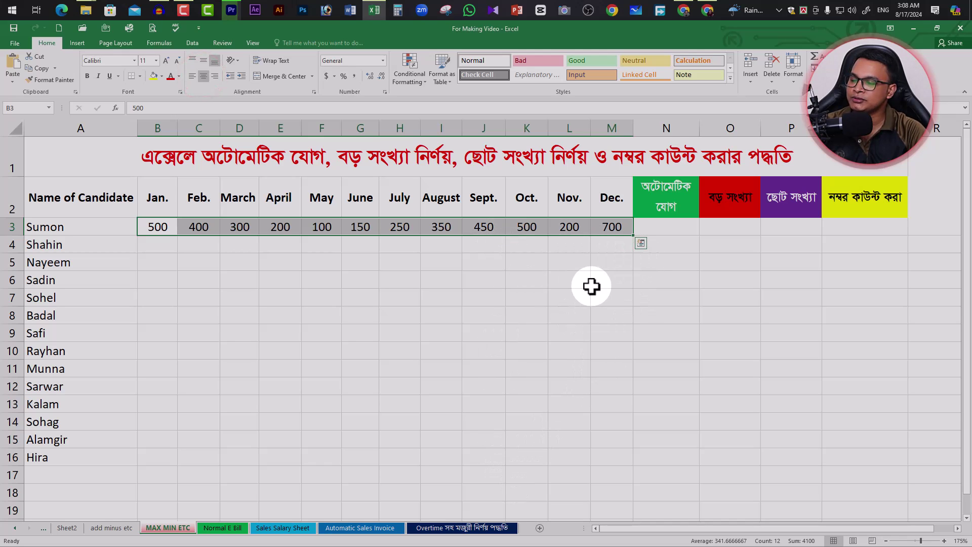
Copy row 3's monthly values, paste them into B4:M16, then undo the paste
key("ctrl+c")
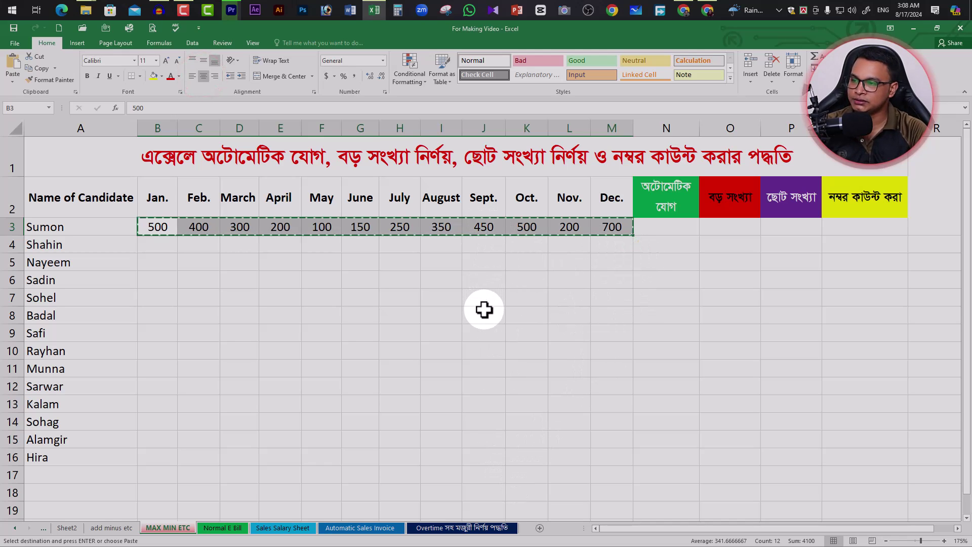
mouse_move(158, 241)
left_mouse_down()
mouse_move(254, 265)
mouse_move(603, 458)
left_mouse_up()
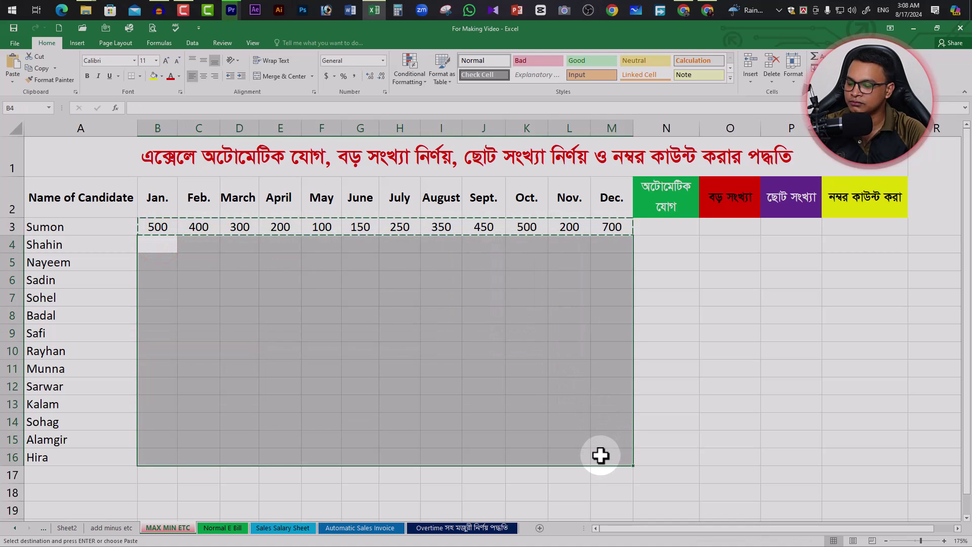
key("ctrl+v")
key("ctrl+z")
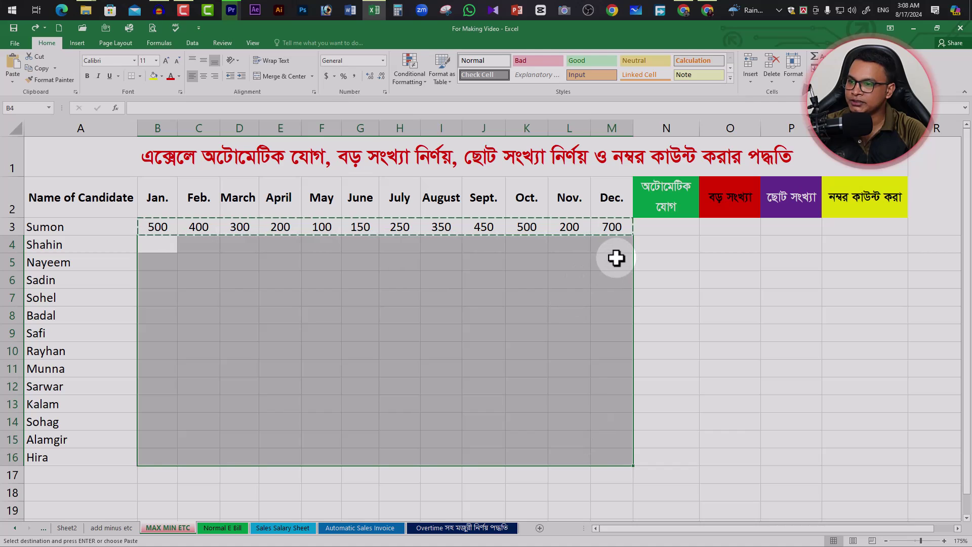
Fill B3:M3's monthly values down through row 16 with the fill handle
left_click(614, 258)
left_click_drag(157, 228, 643, 245)
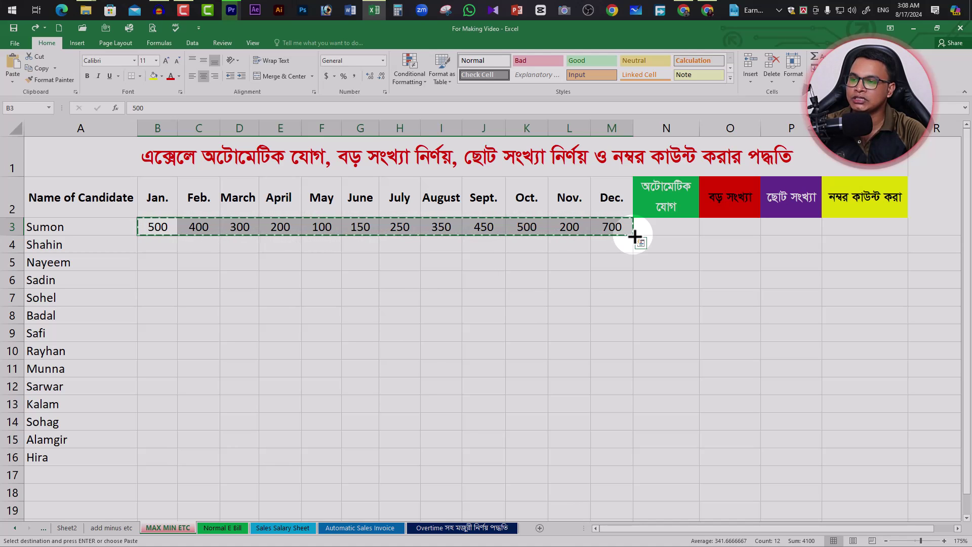
left_click_drag(634, 237, 633, 459)
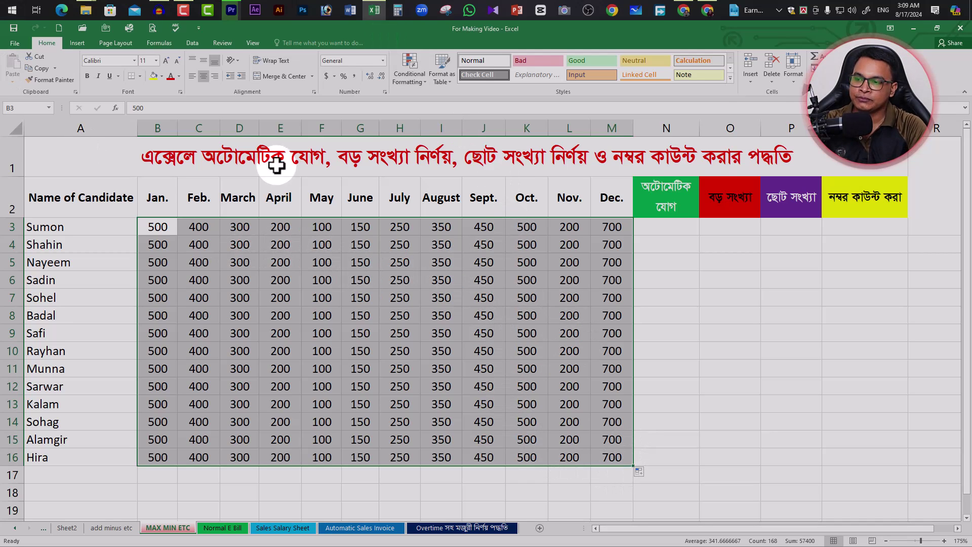
Use AutoSum on B3:M3 to put =SUM(B3:M3), 4100, in N3
left_click(656, 229)
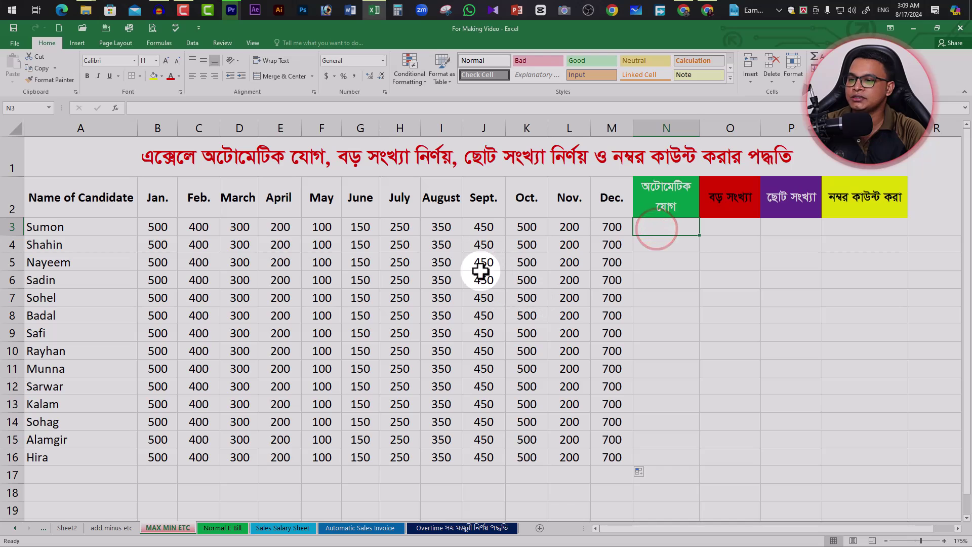
left_click(662, 247)
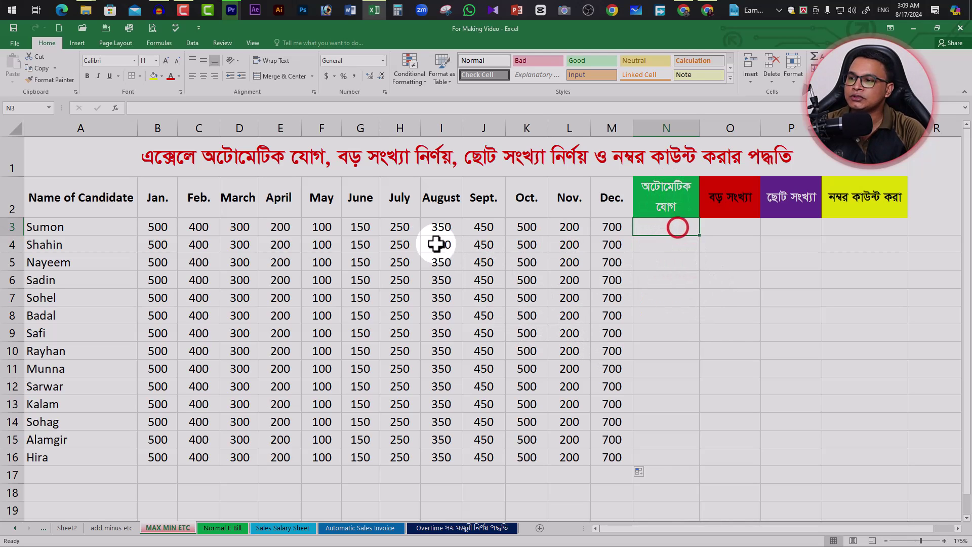
left_click_drag(155, 228, 607, 228)
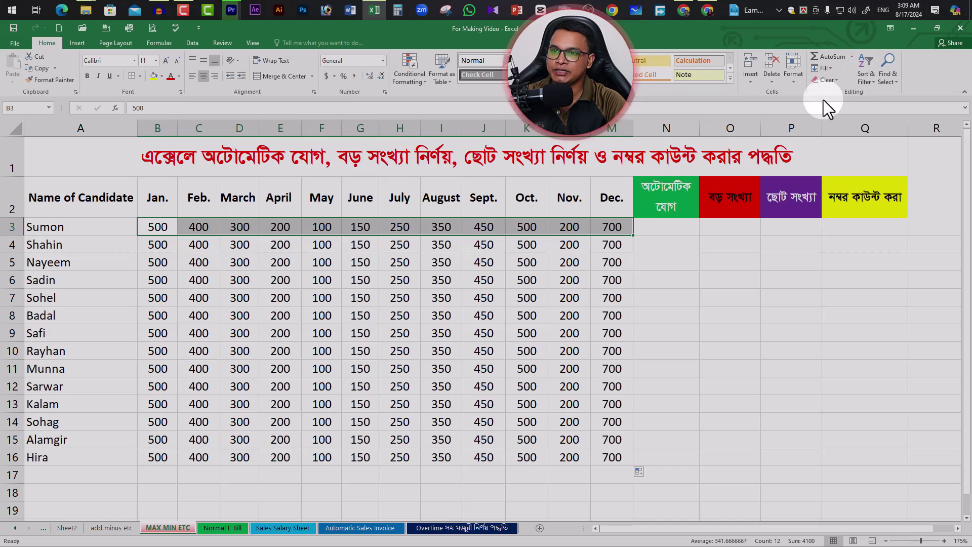
left_click(831, 58)
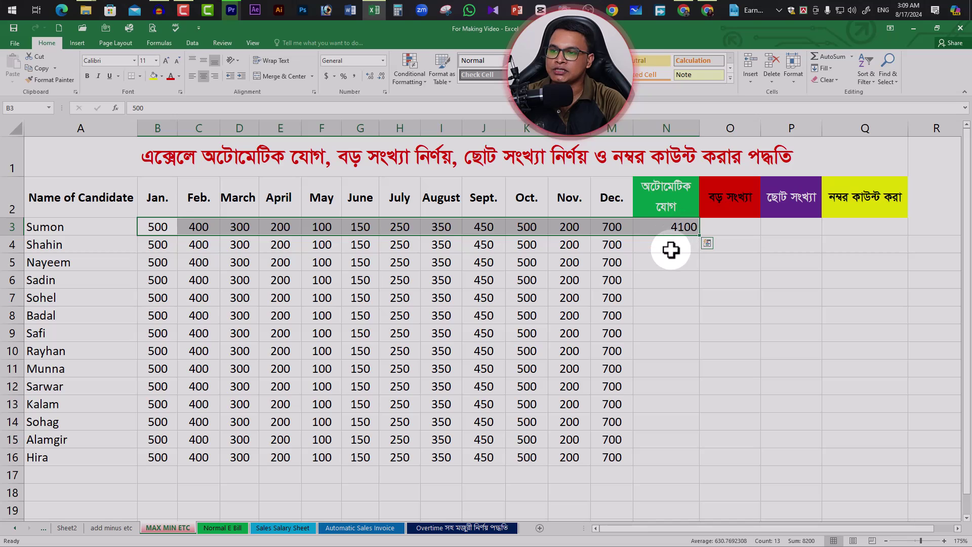
Fill N3's SUM formula down to N16 so every candidate shows 4100
left_click(670, 249)
left_click(683, 232)
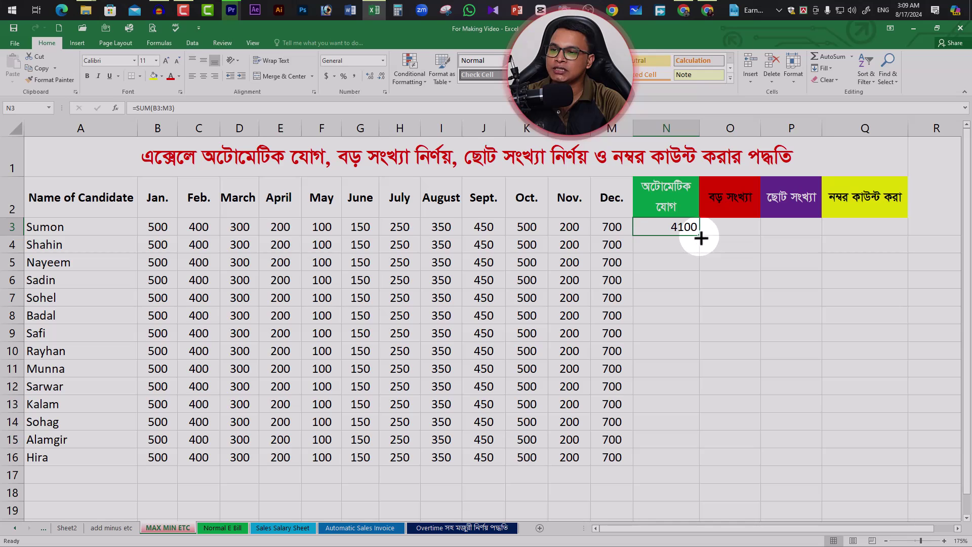
left_click_drag(700, 236, 700, 448)
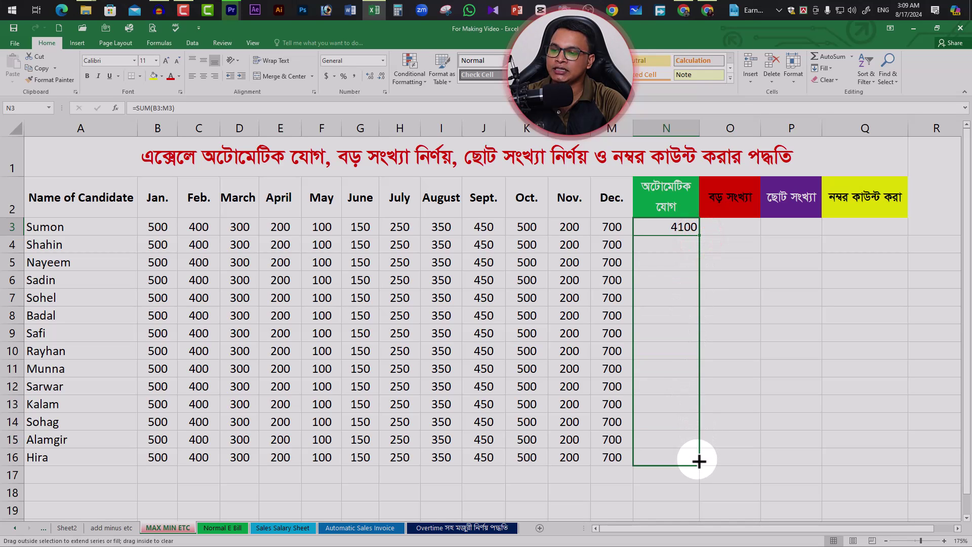
left_click_drag(699, 460, 699, 462)
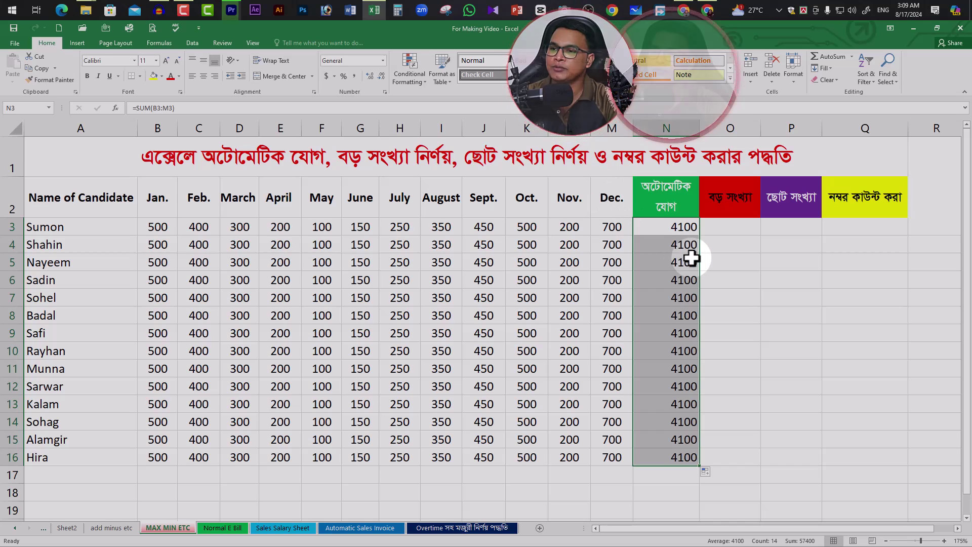
left_click(735, 226)
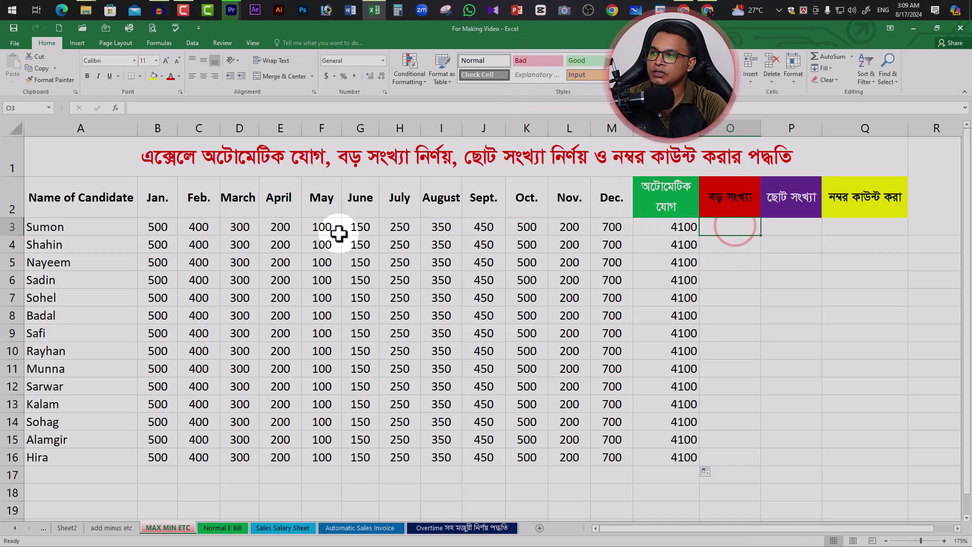
Enter =MAX(B3:M3) in O3 to get Sumon's largest monthly value, 700
left_click_drag(153, 230, 612, 227)
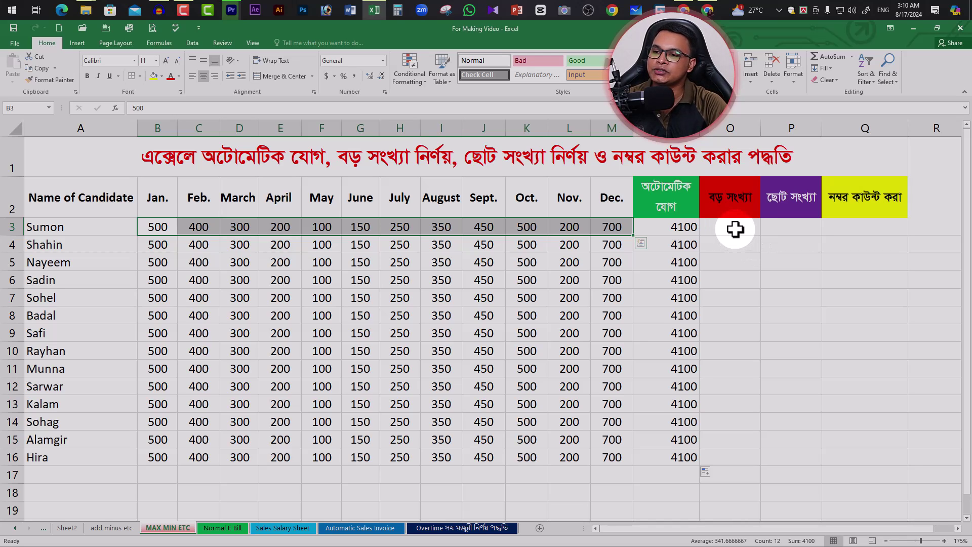
left_click(734, 229)
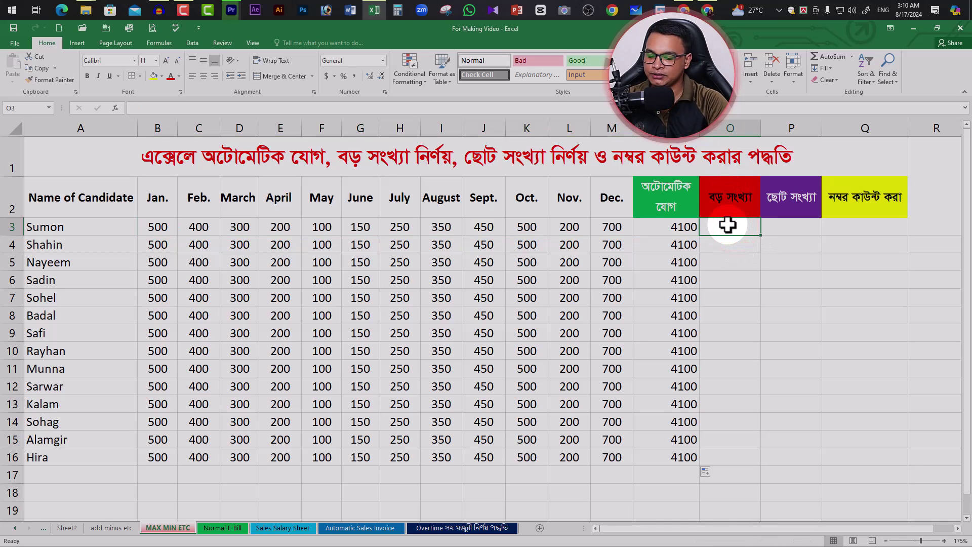
type("=")
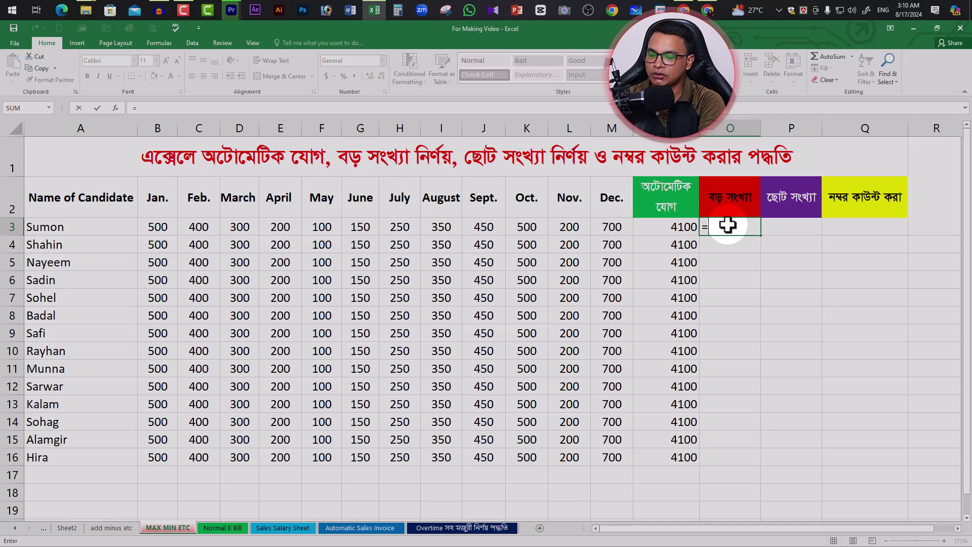
type("m")
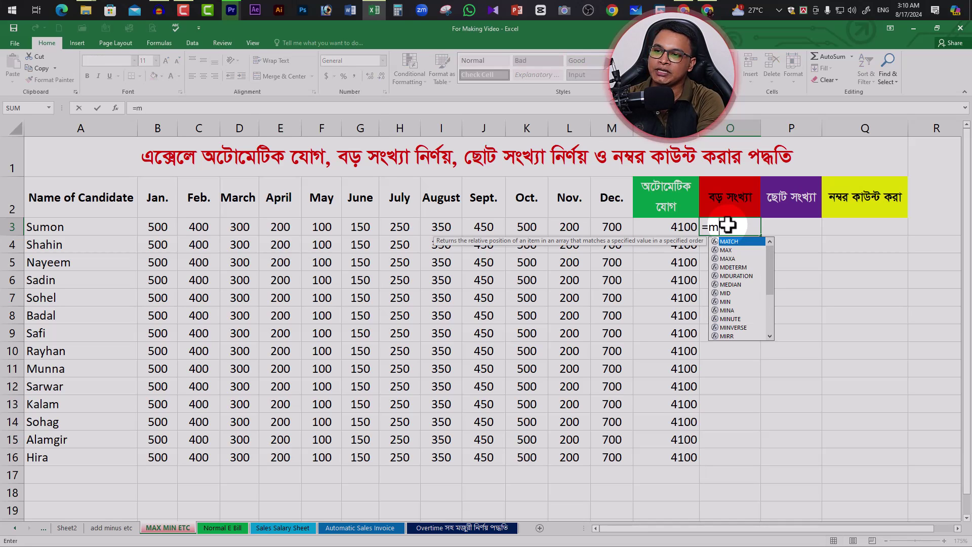
type("ax")
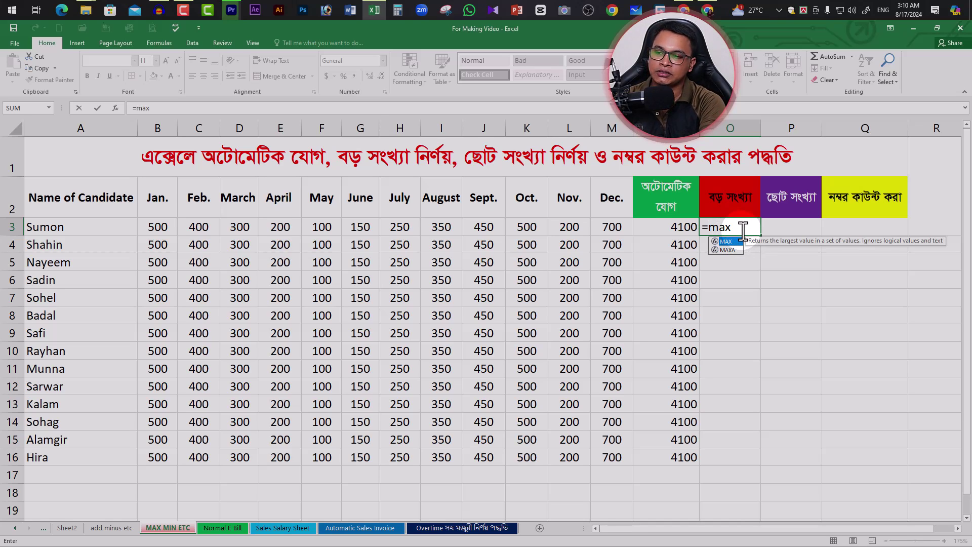
type("(")
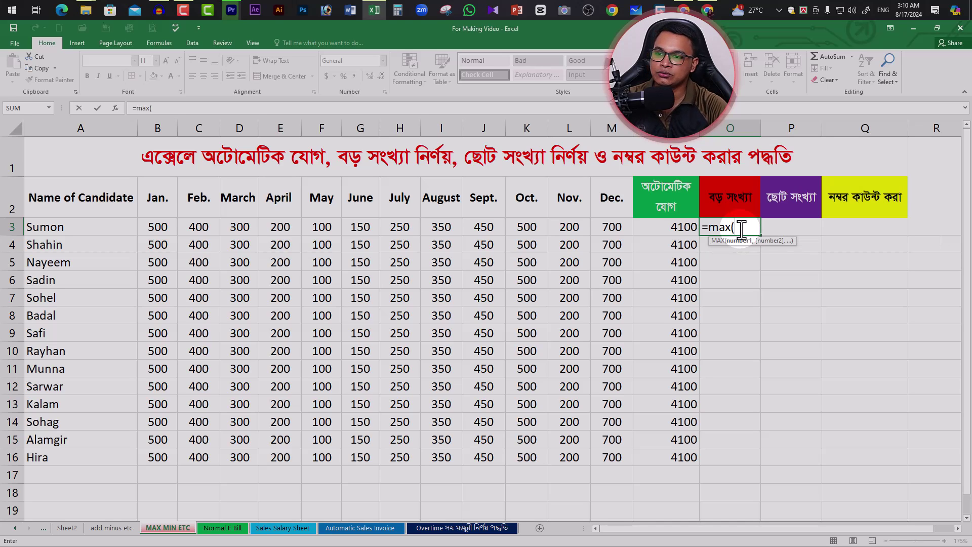
left_click_drag(617, 229, 168, 225)
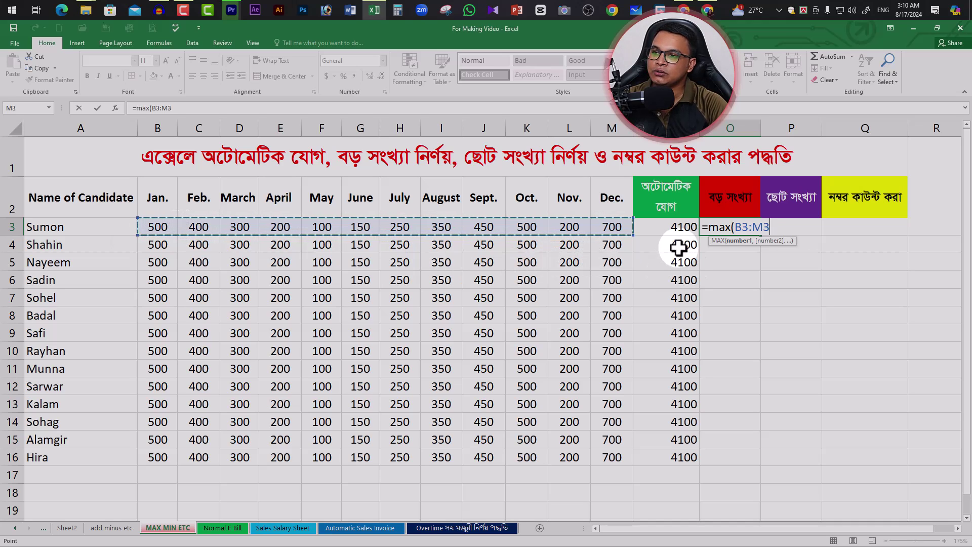
left_click(601, 247)
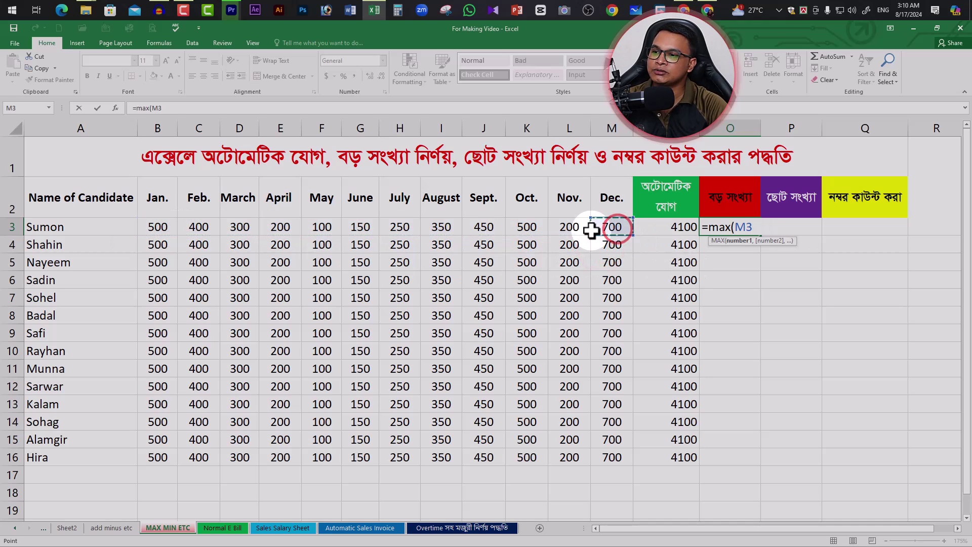
left_click_drag(592, 230, 163, 228)
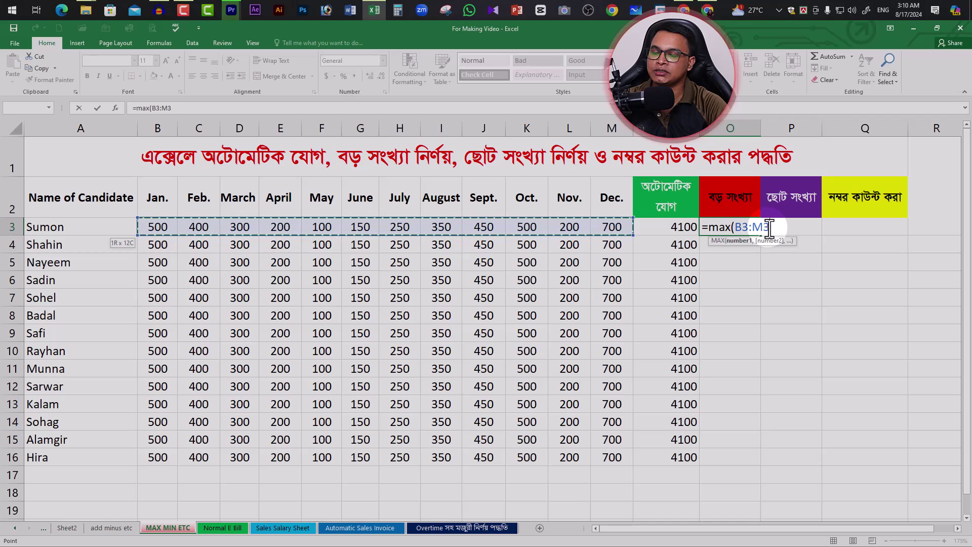
left_click(735, 227)
type(")")
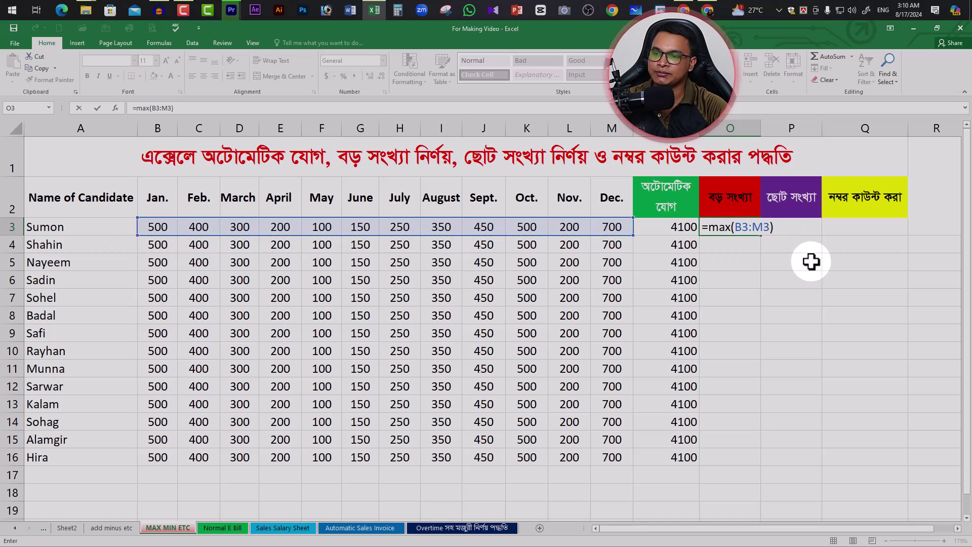
key("Return")
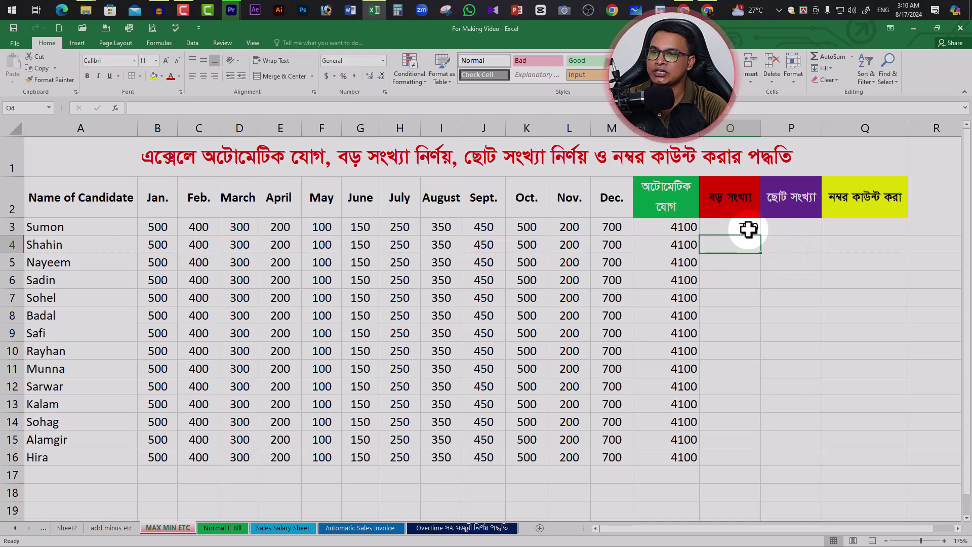
Check row 3's December-to-January values against 700, then fill the MAX formula down to O16
left_click(612, 228)
left_click(573, 226)
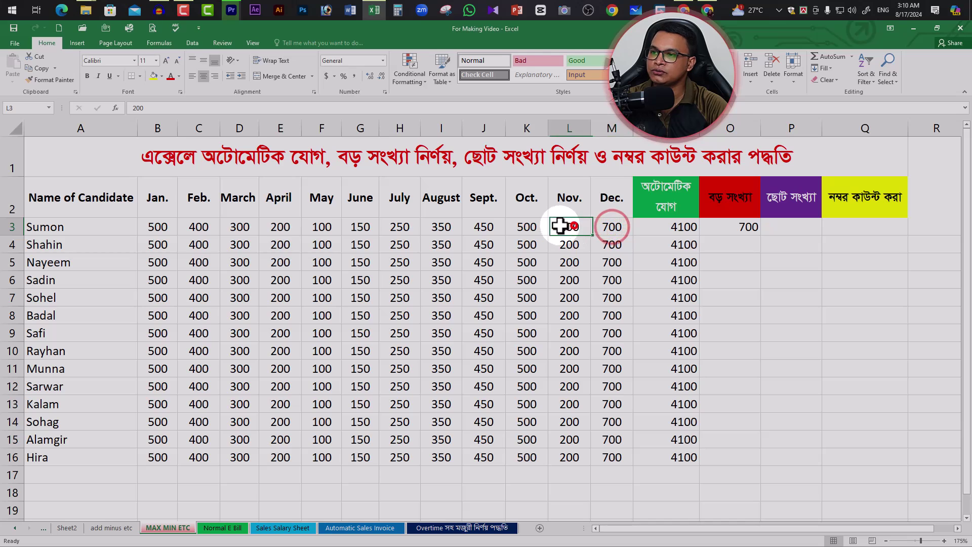
left_click(531, 226)
left_click(485, 229)
left_click(441, 227)
left_click(399, 226)
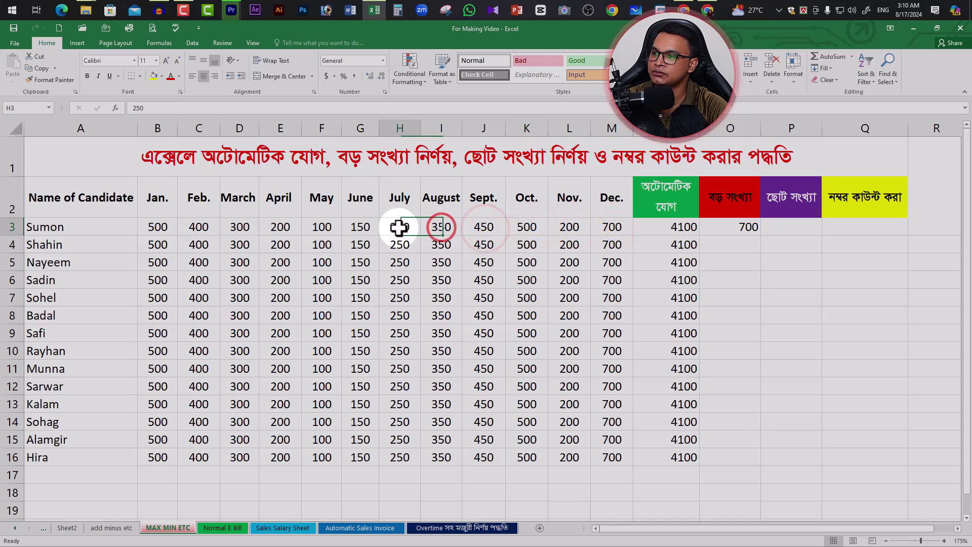
left_click(359, 228)
left_click(324, 229)
left_click(283, 229)
left_click(237, 228)
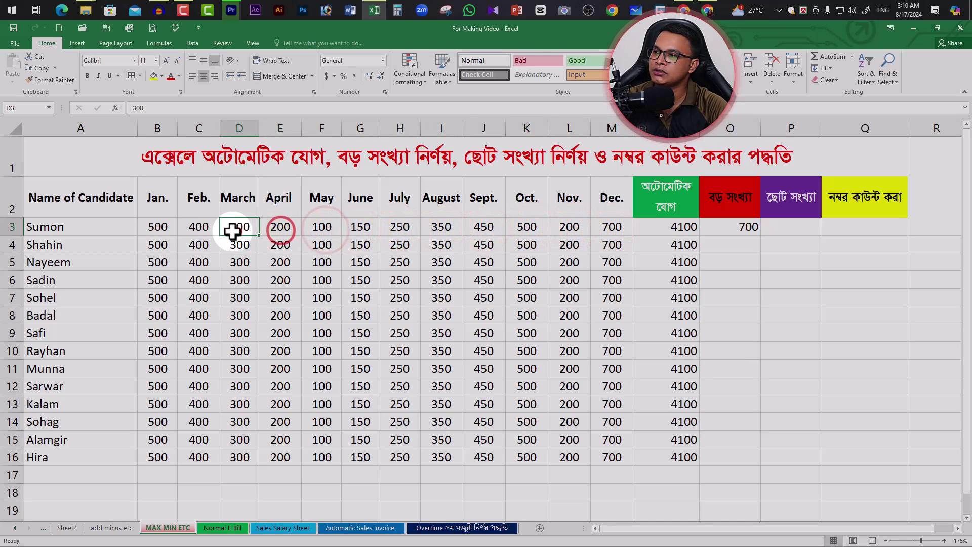
left_click(203, 229)
left_click(166, 229)
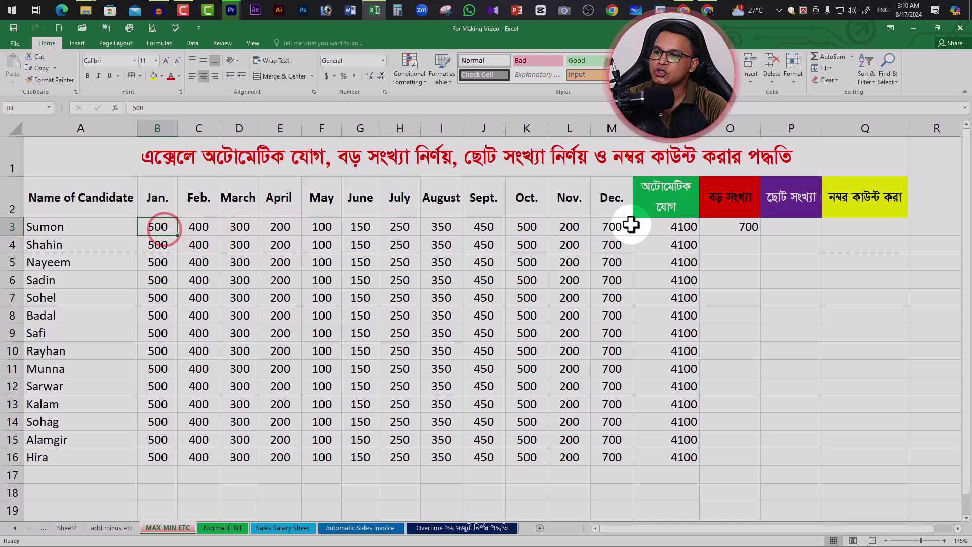
left_click(743, 227)
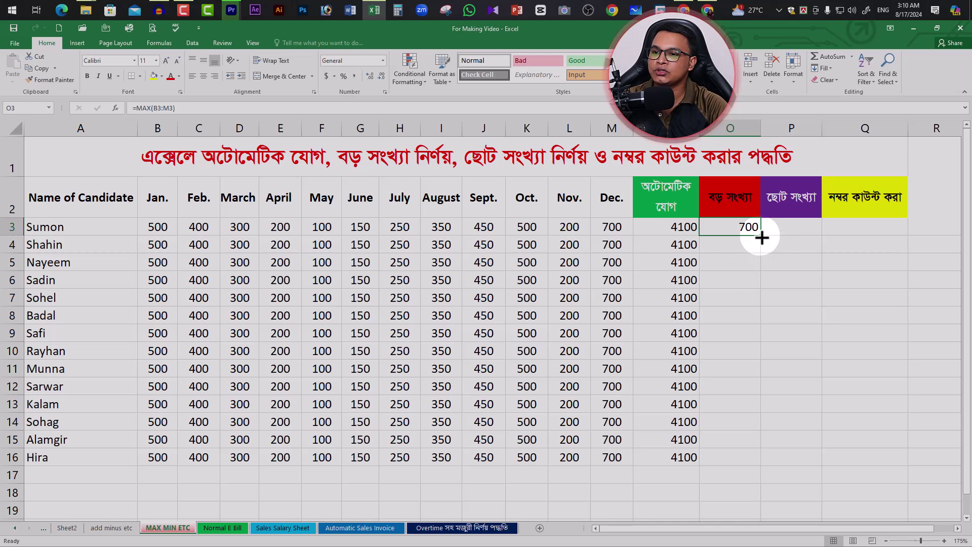
left_click_drag(762, 237, 762, 463)
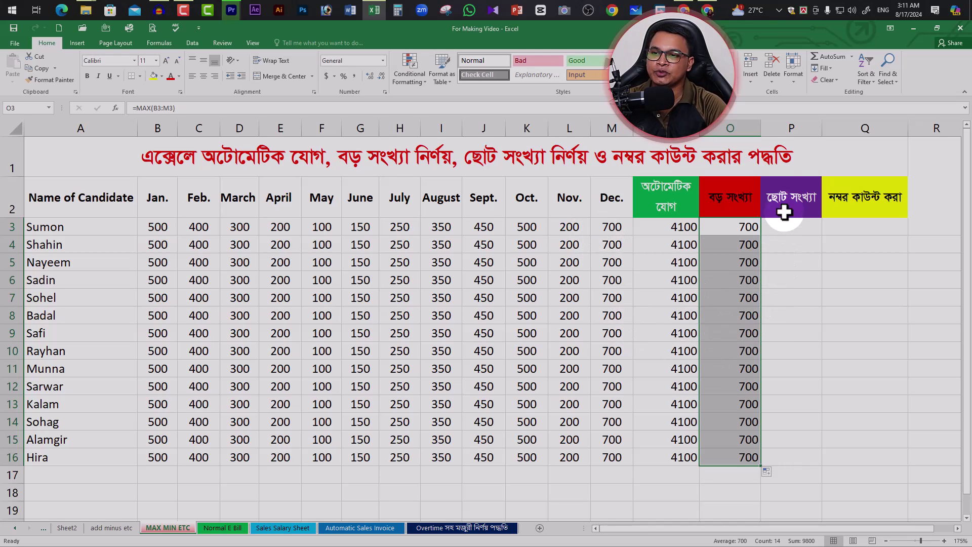
Enter =MIN(B3:M3) in P3, giving Sumon's lowest monthly amount of 100
left_click(792, 227)
type("=")
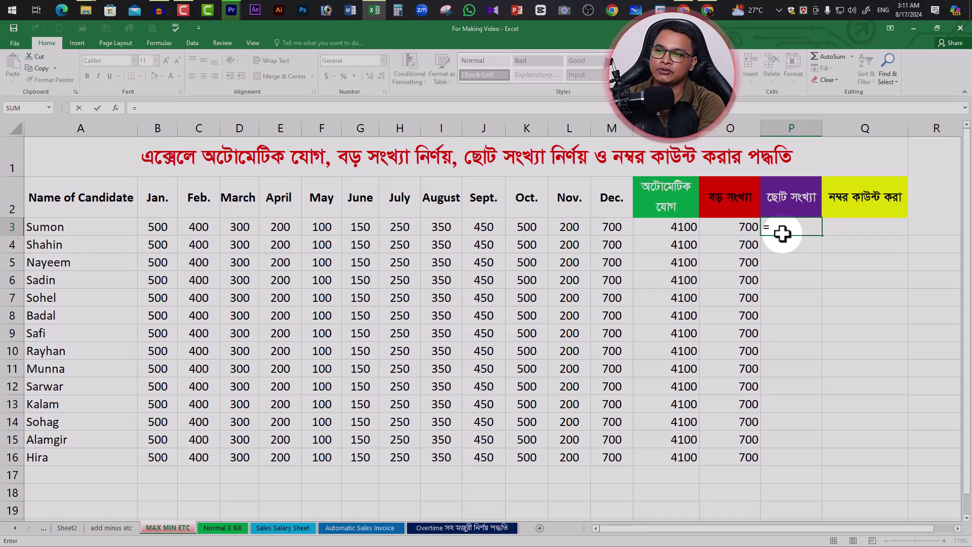
type("min")
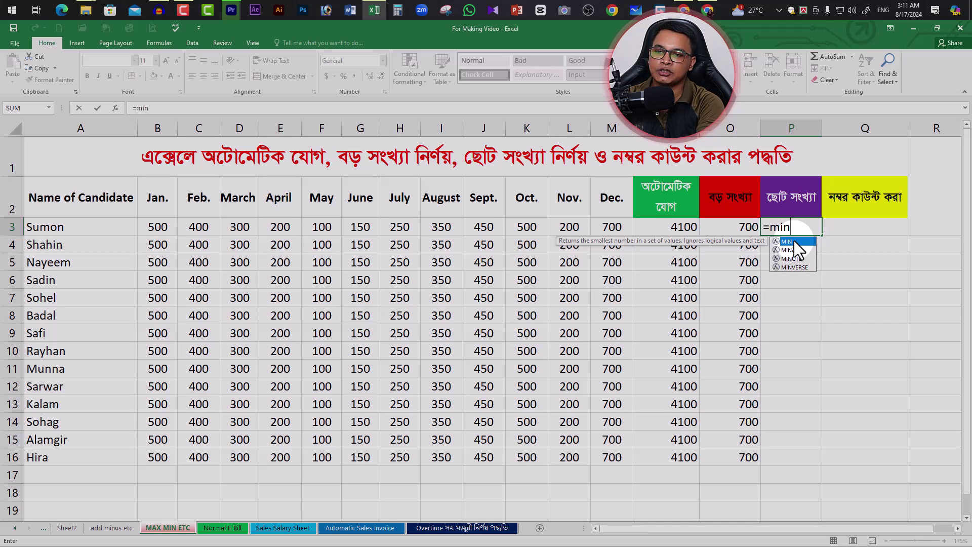
type("(")
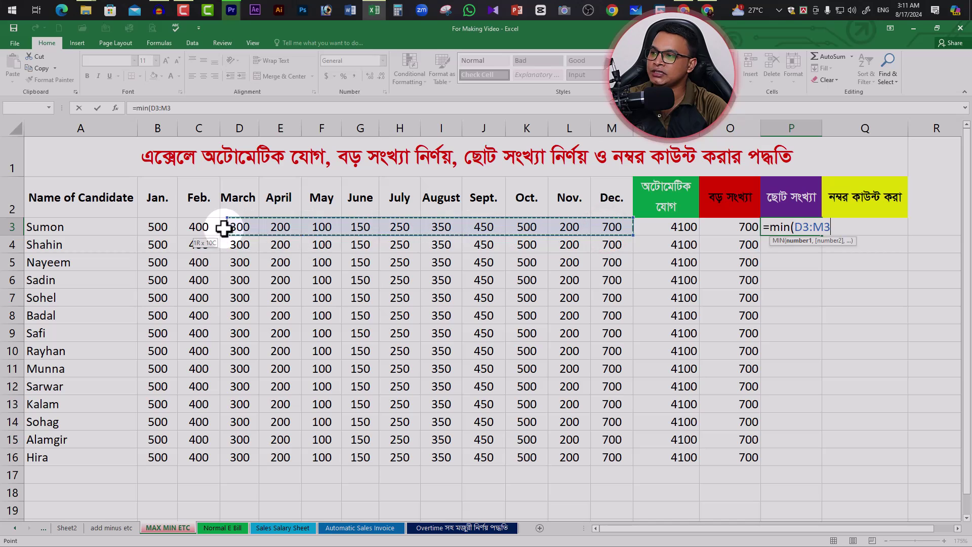
left_click_drag(591, 228, 162, 226)
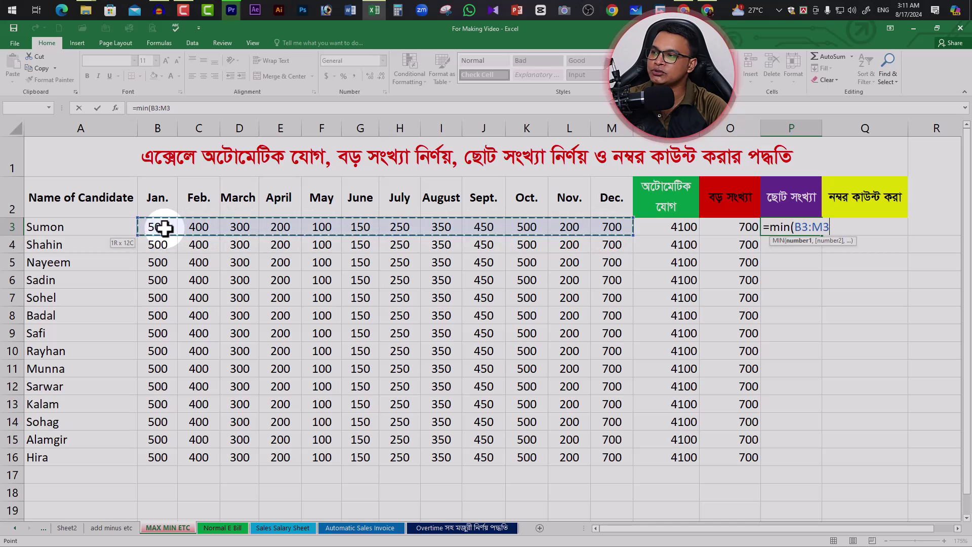
left_click(620, 246)
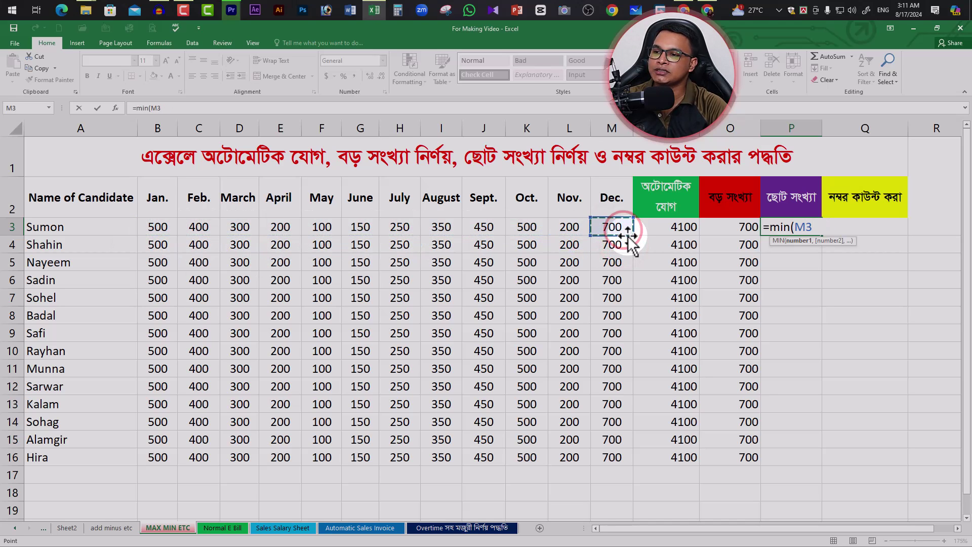
left_click(157, 226, "shift")
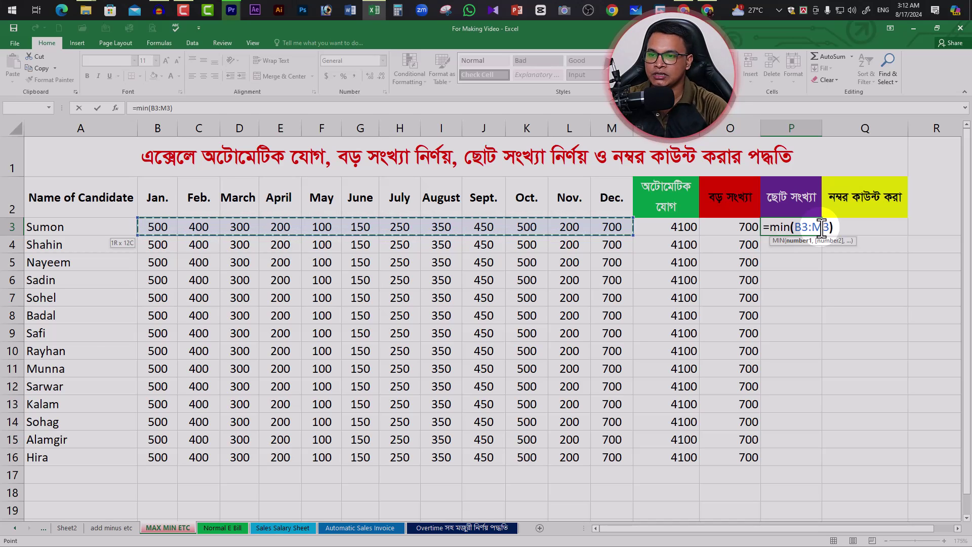
key("Return")
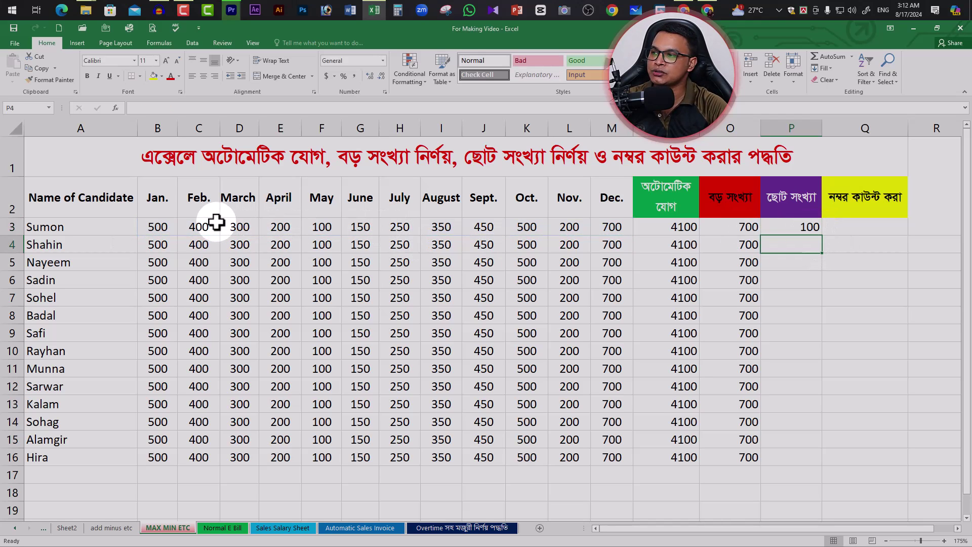
Copy P3's MIN formula down to P16 so every candidate shows 100
left_click_drag(154, 227, 603, 224)
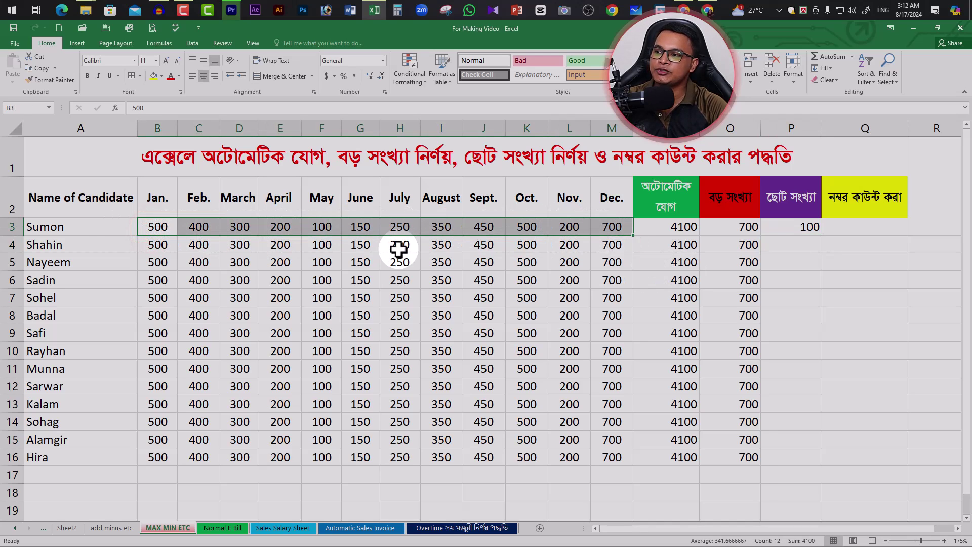
left_click(806, 229)
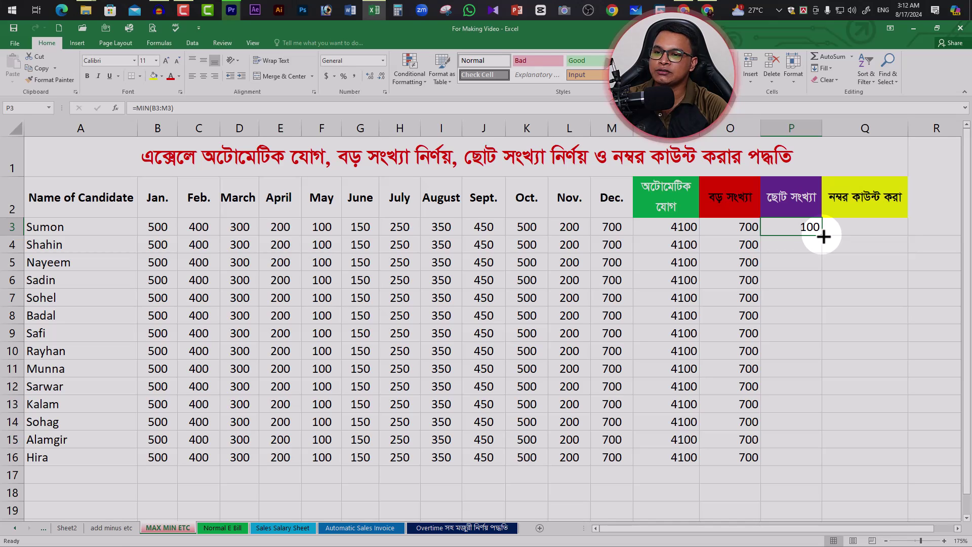
left_click_drag(823, 237, 823, 461)
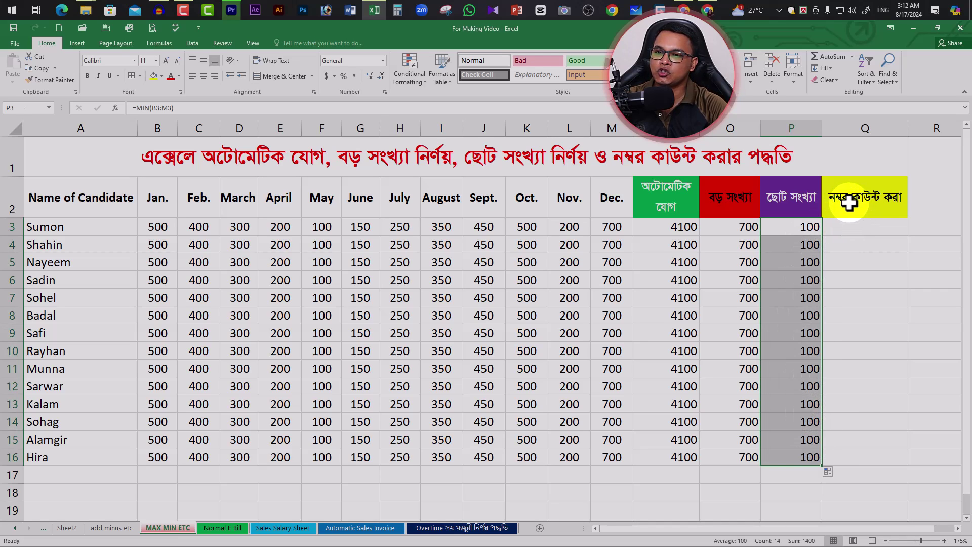
left_click_drag(156, 226, 603, 229)
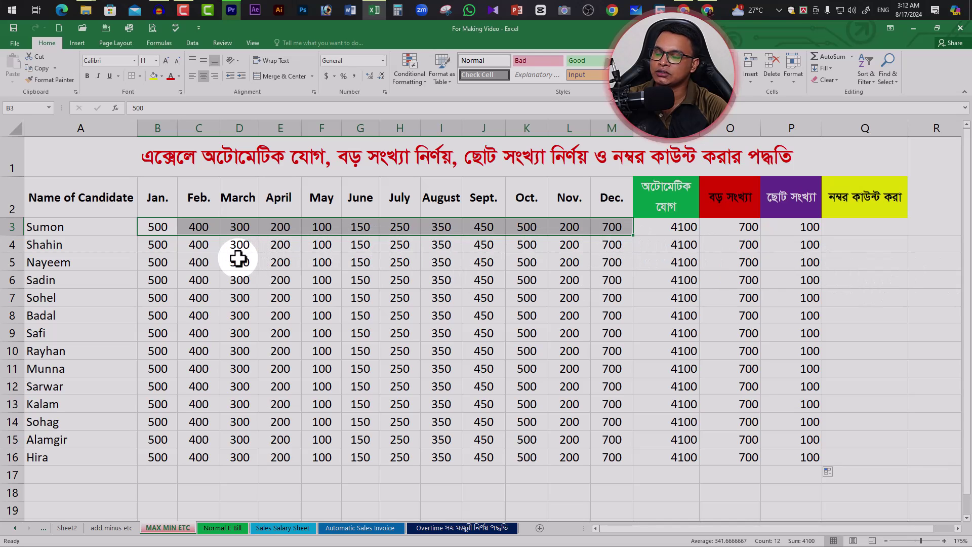
left_click(861, 228)
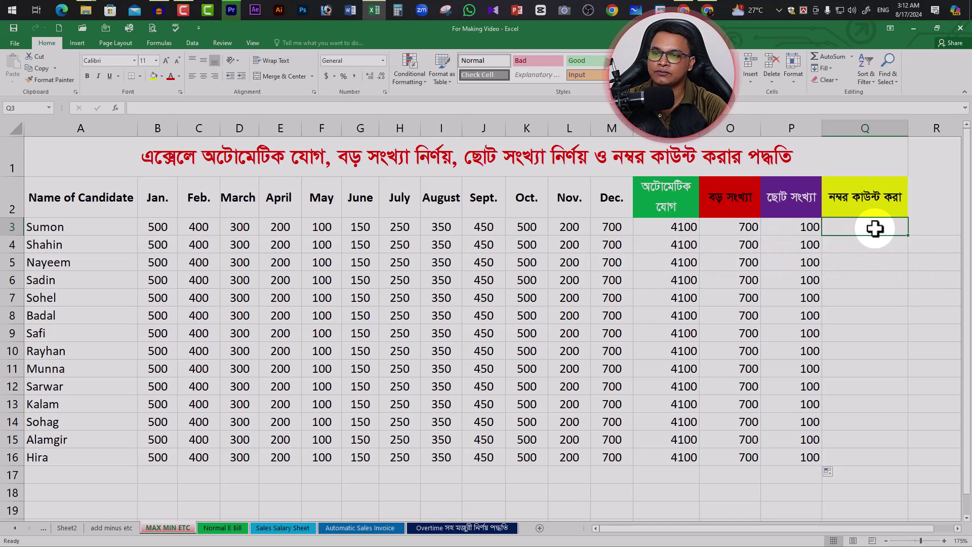
Enter =COUNT(B3:M3) in Q3 and fill it down to Q16, showing 12 per row
type("=count(")
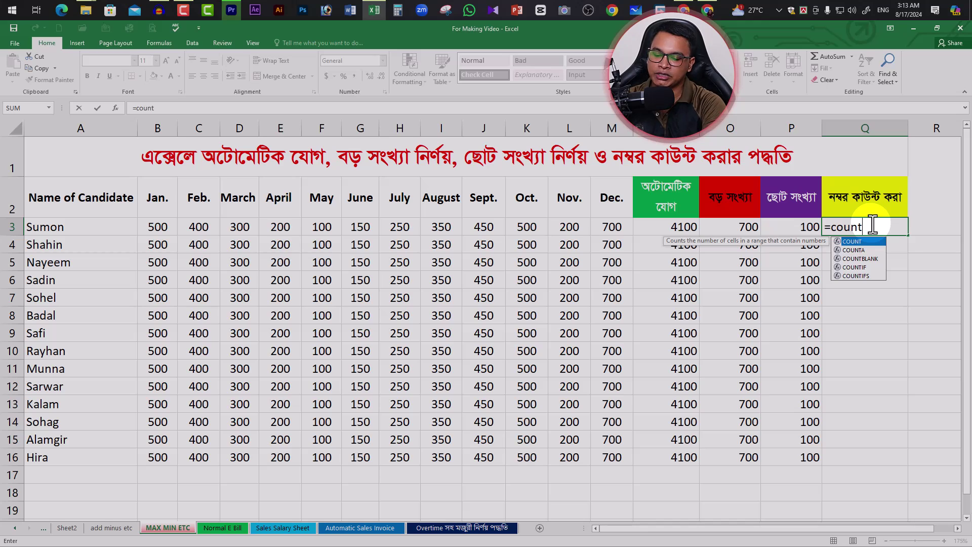
left_click(613, 229)
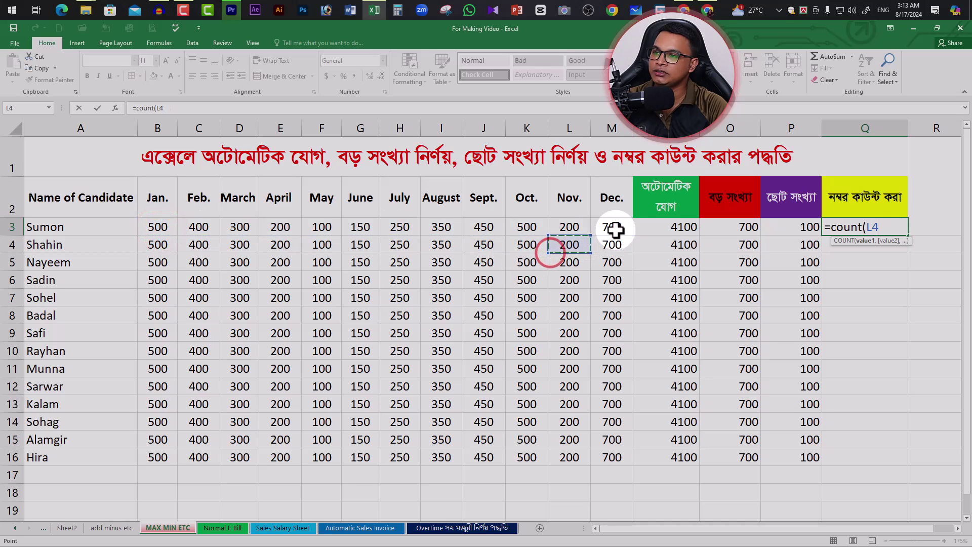
left_click_drag(615, 229, 163, 223)
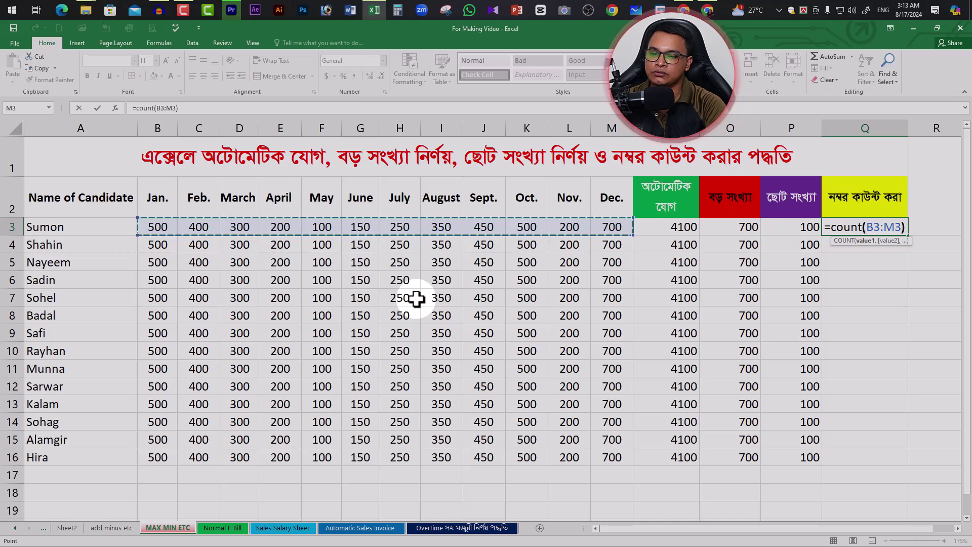
key("Return")
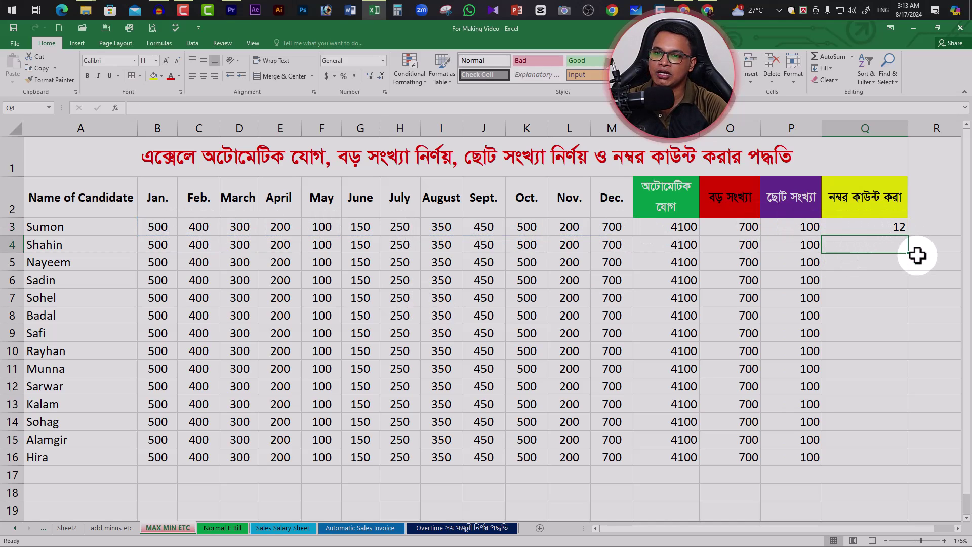
left_click(901, 231)
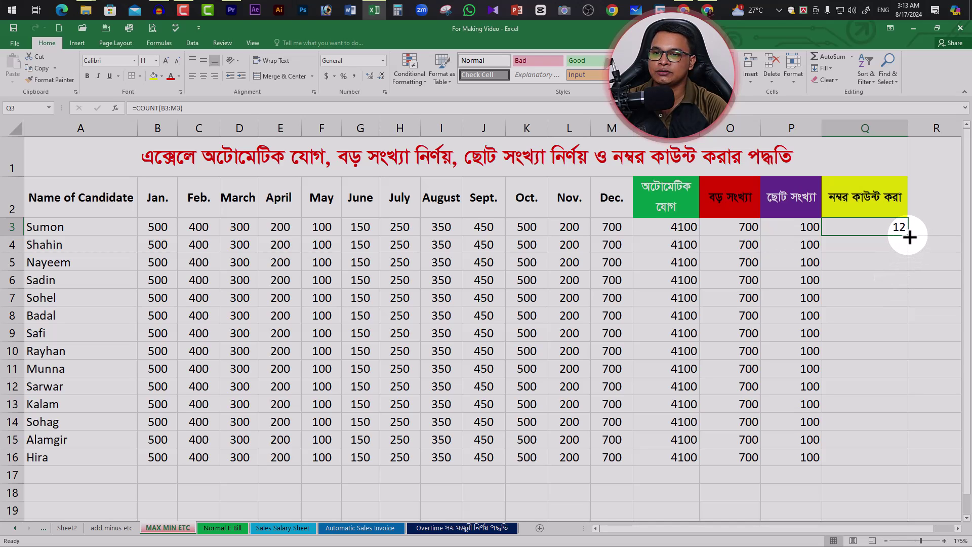
left_click_drag(909, 237, 907, 459)
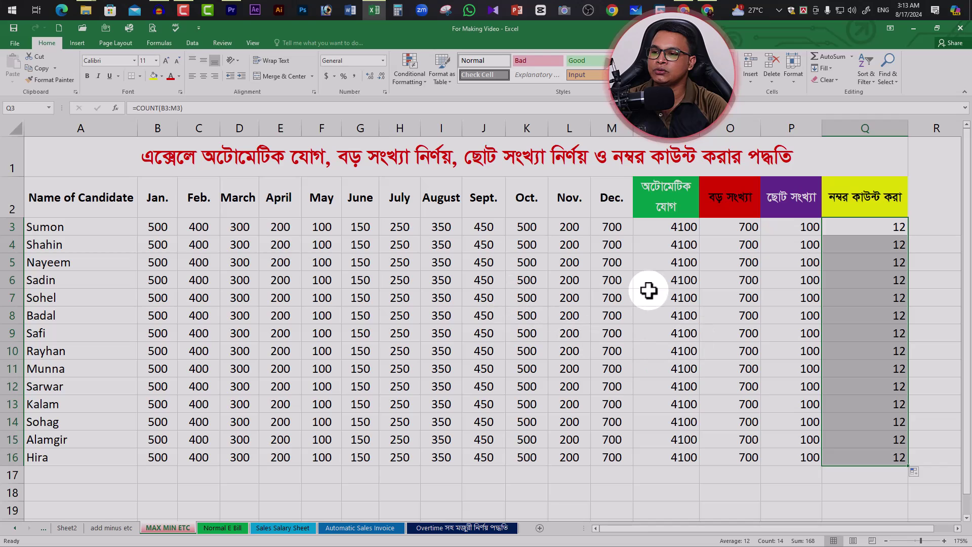
Change Shahin's December value in M4 to 1000
left_click(612, 262)
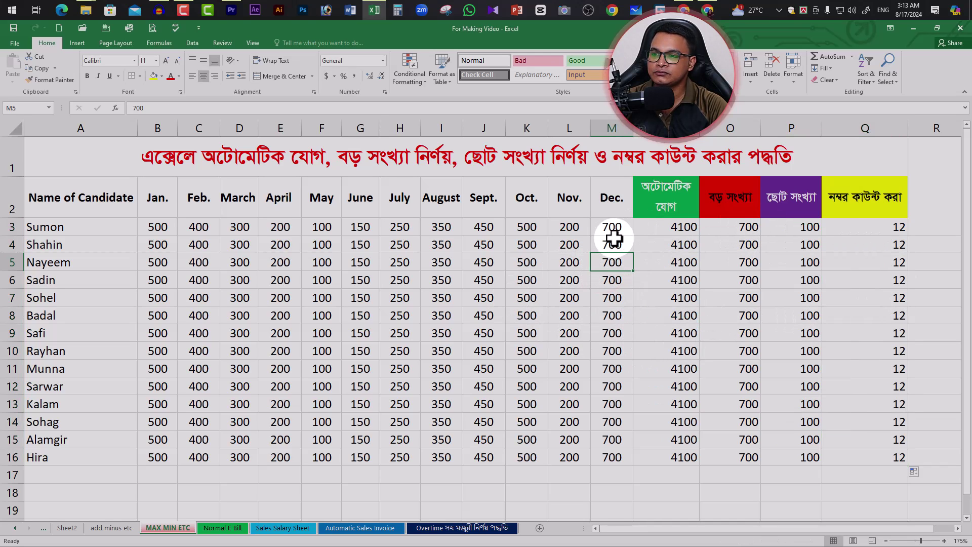
left_click(615, 244)
type("100")
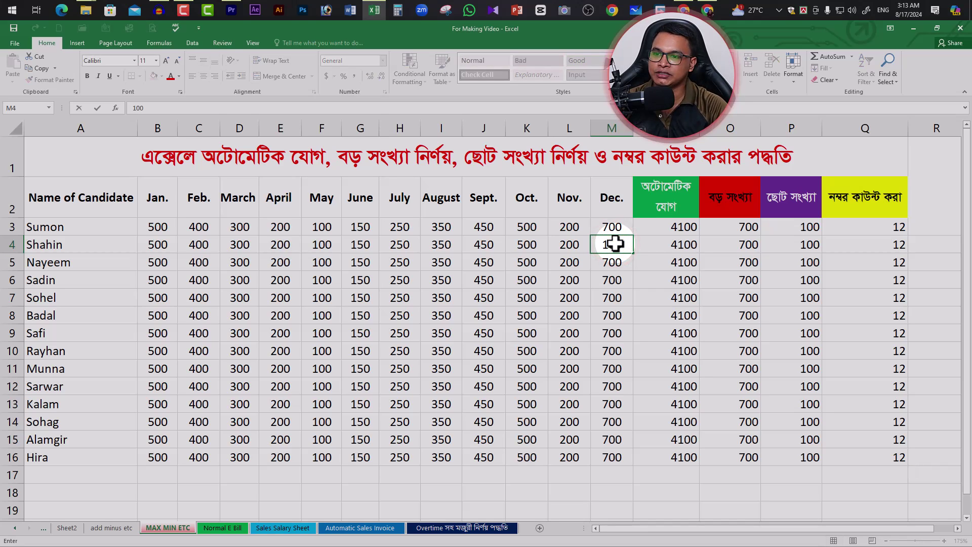
key("Tab")
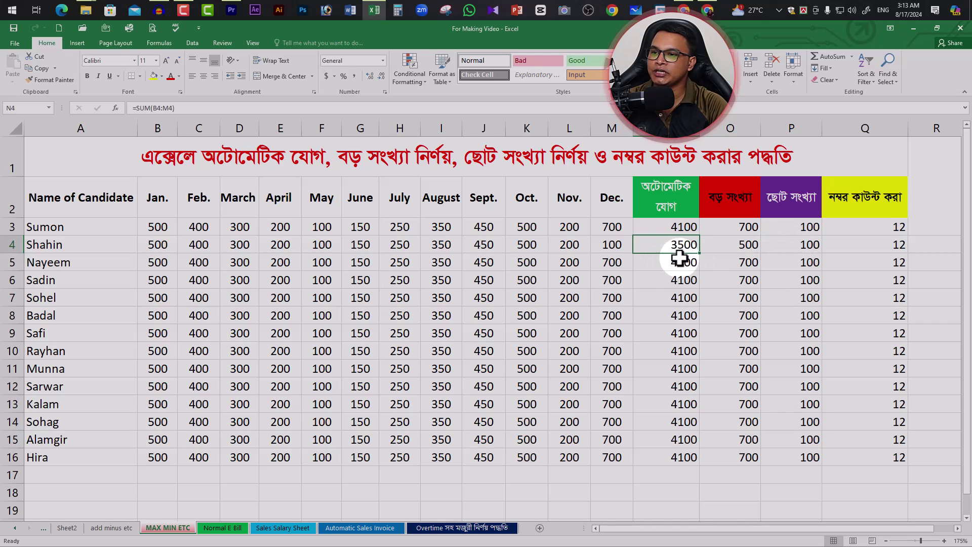
left_click(619, 245)
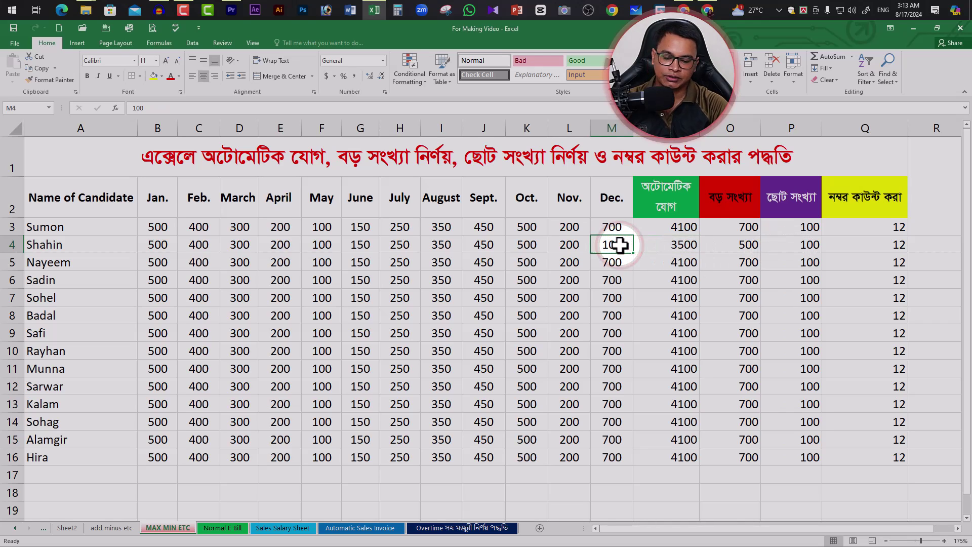
type("100")
key("Tab")
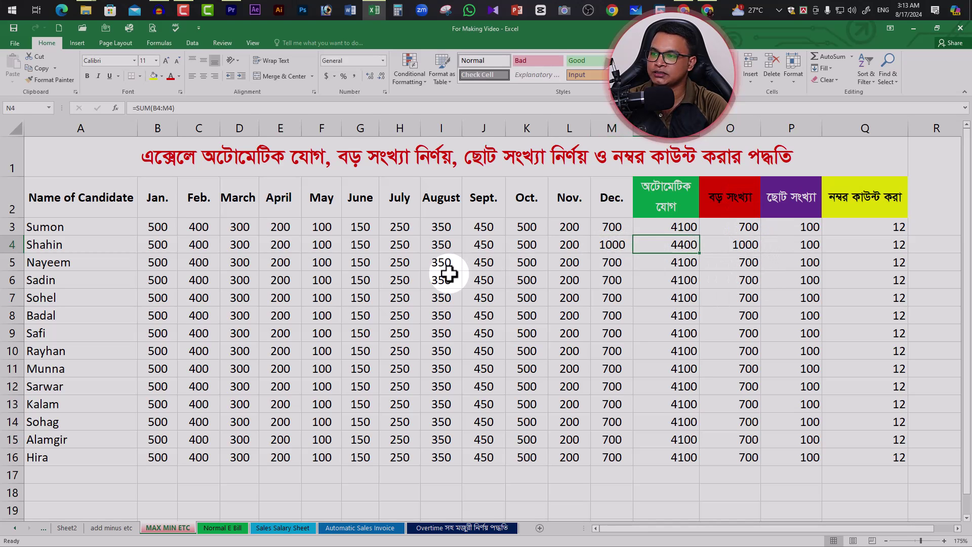
Set I8 to 50 and K14 to 5000, updating the minimum and maximum results
left_click(445, 317)
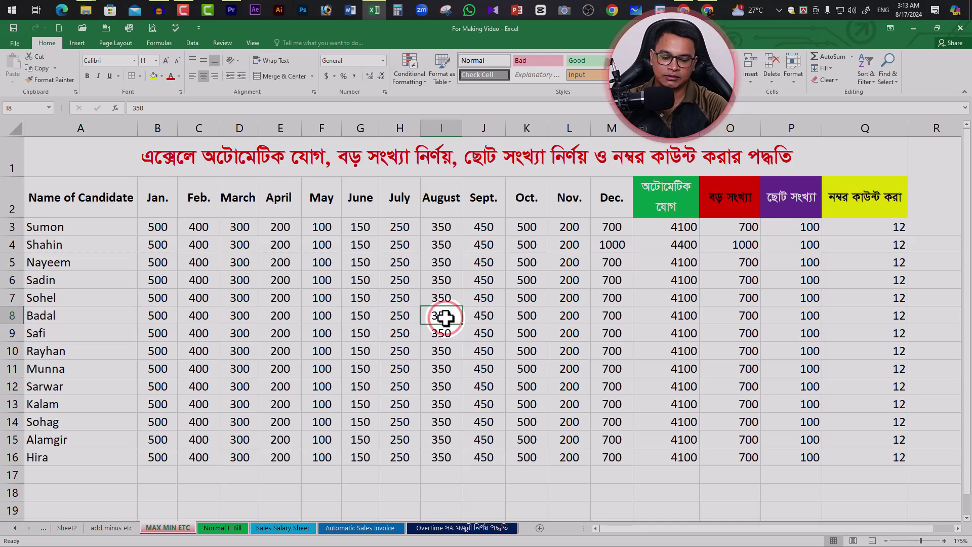
type("5")
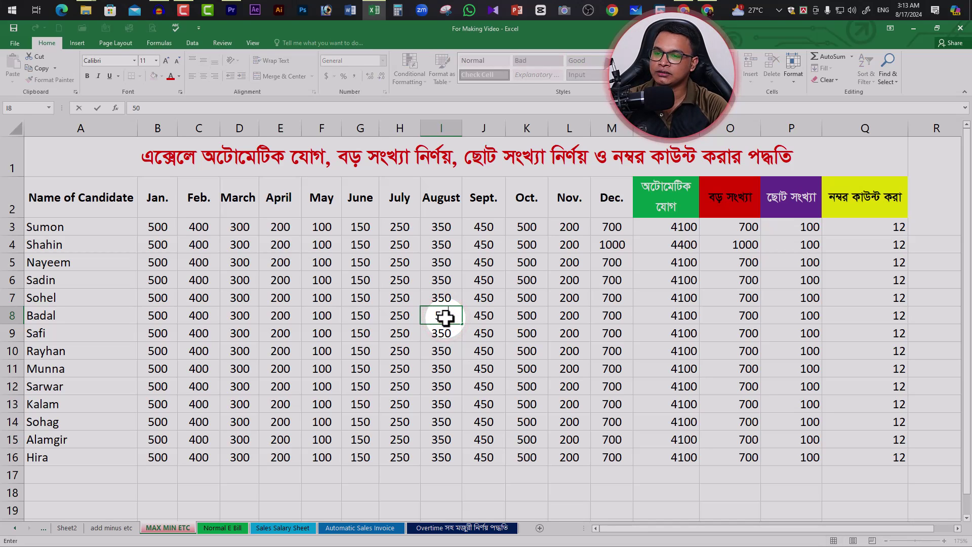
key("Tab")
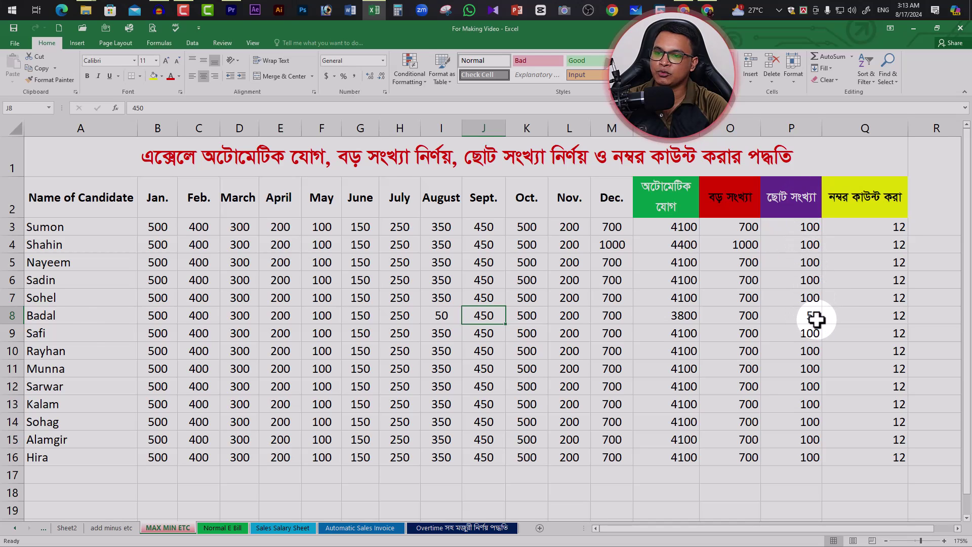
left_click(528, 425)
type("50")
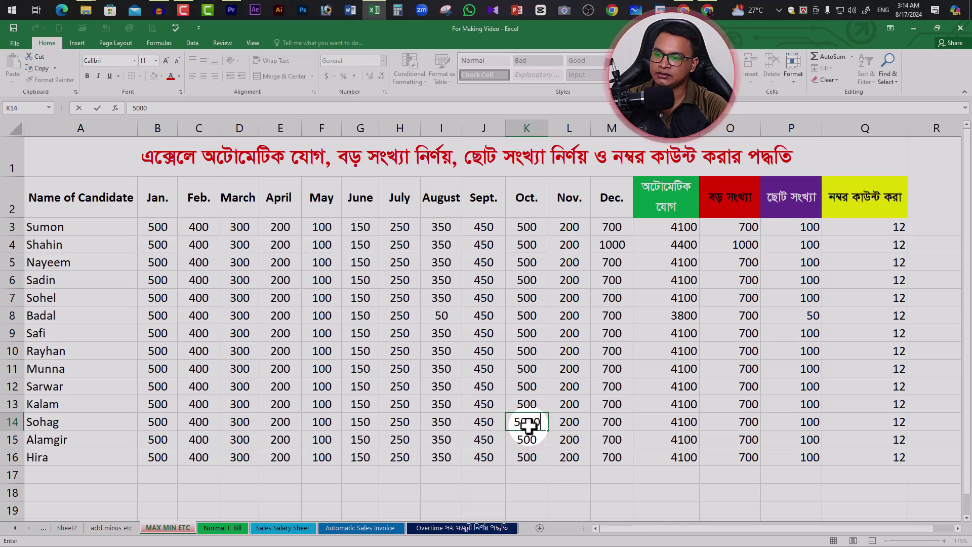
key("Tab")
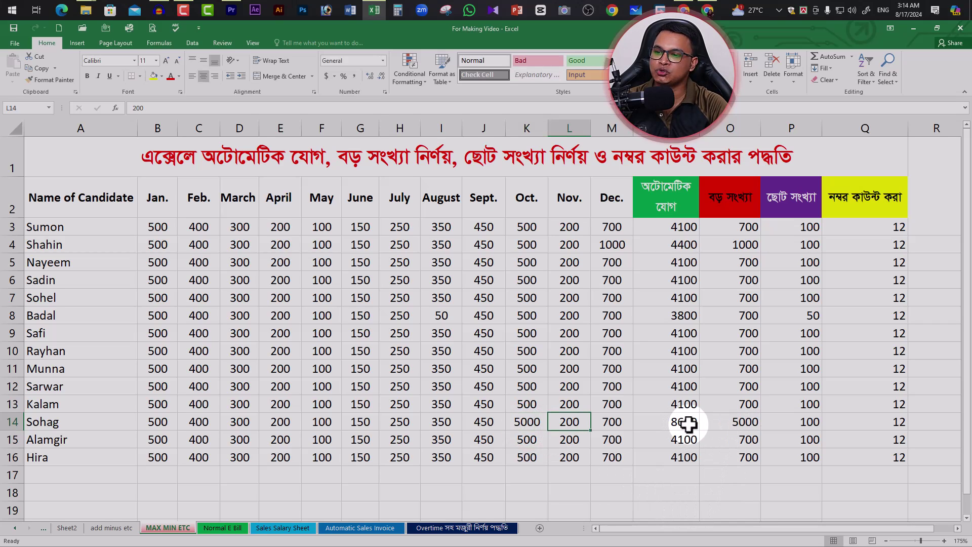